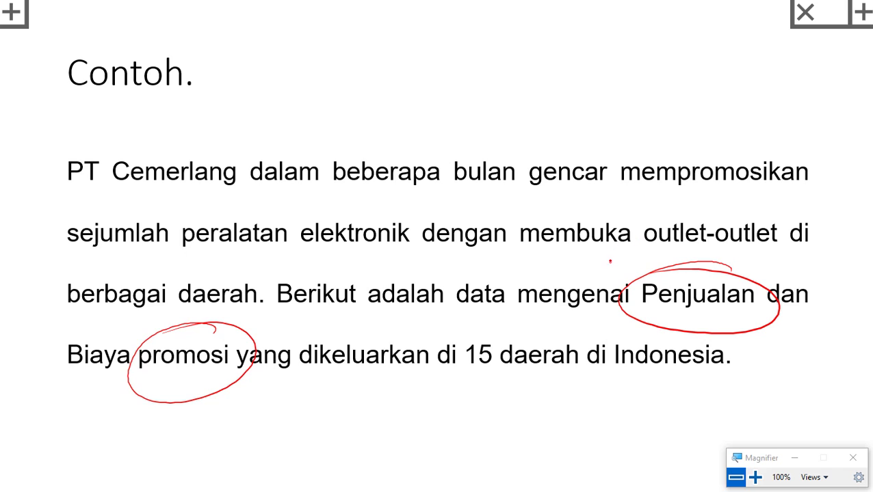
Add red pen marks near the circled terms Penjualan and promosi, and advance to the data table slide.
left_click(623, 269)
left_click_drag(242, 388, 253, 405)
left_click_drag(251, 388, 240, 408)
key("Right")
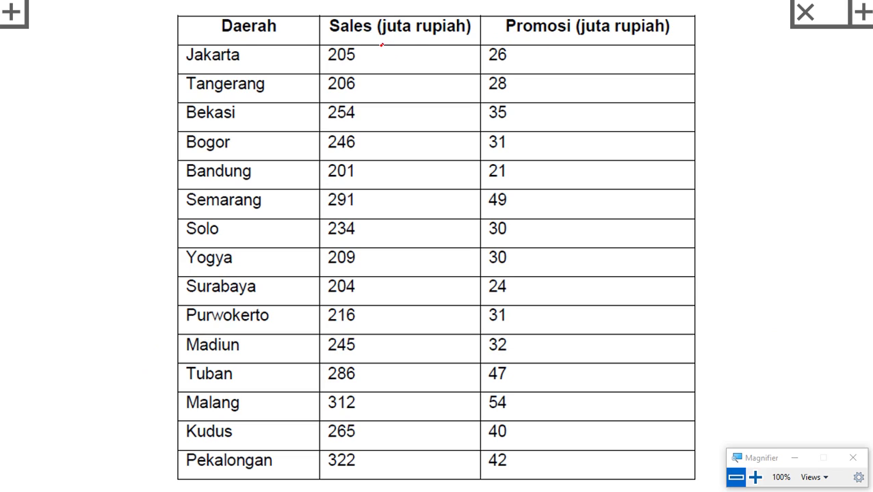
Draw a red question mark over the Sales column and another over the Promosi column of the table.
left_click_drag(376, 41, 387, 99)
left_click_drag(558, 56, 569, 125)
left_click(572, 141)
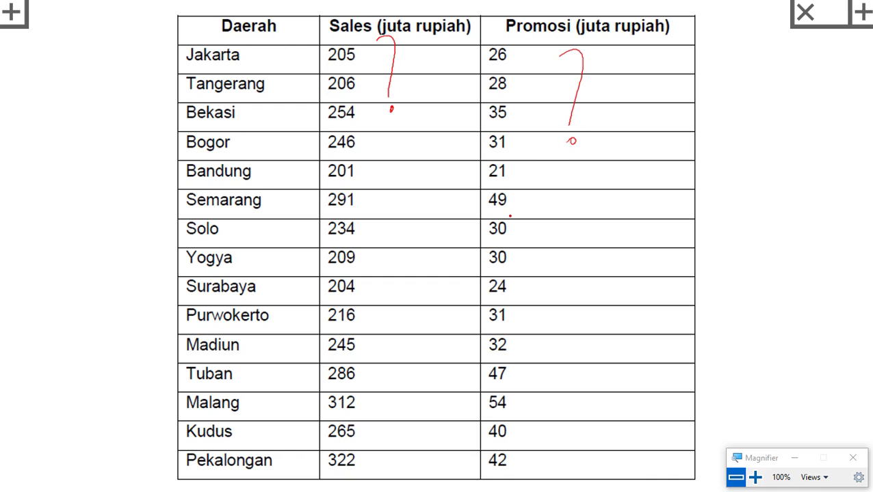
left_click_drag(489, 49, 496, 52)
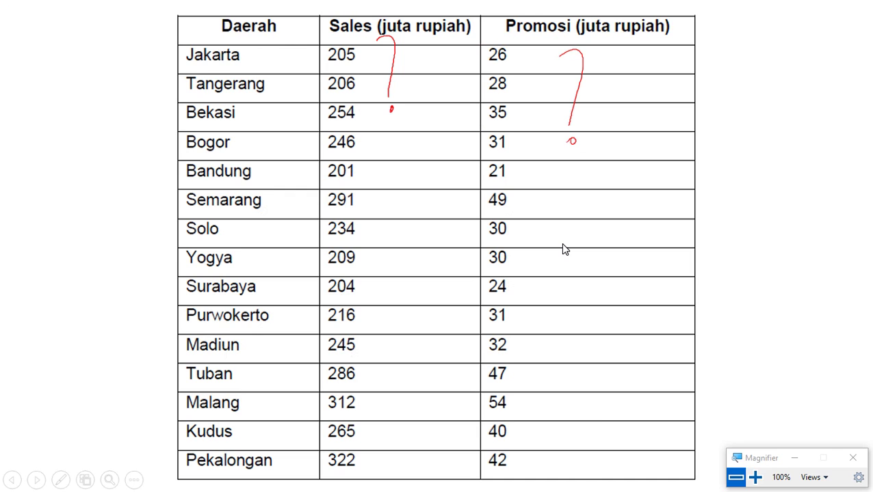
Switch to the IBM SPSS Statistics Data Editor and inspect the Penjualan and Promosi data columns at 150% screen magnification.
key("alt+Tab")
left_click(137, 171)
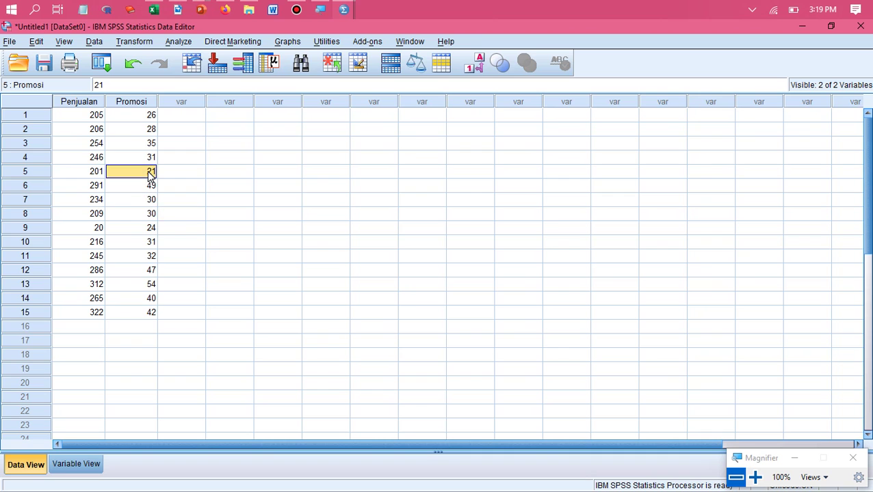
left_click(82, 104)
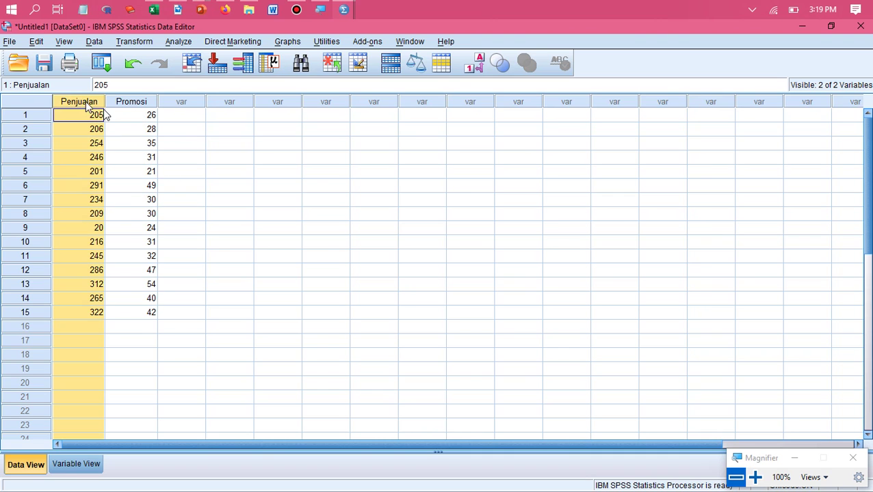
left_click(755, 478)
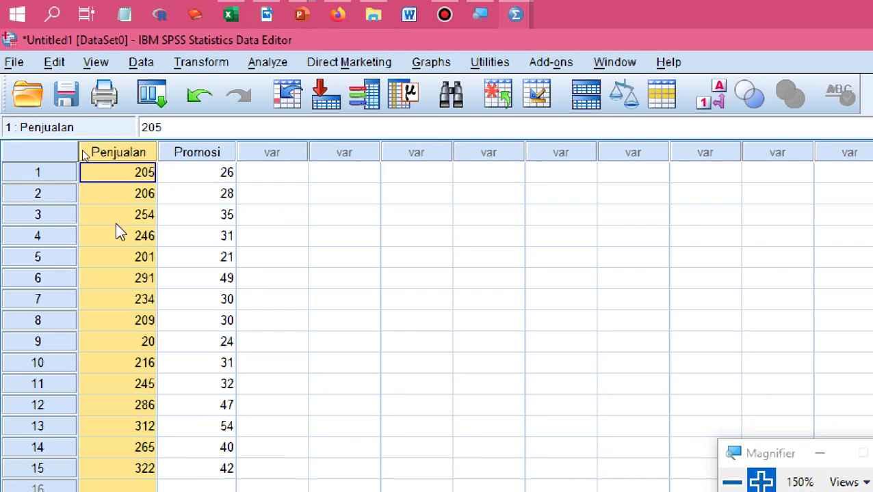
left_click(180, 194)
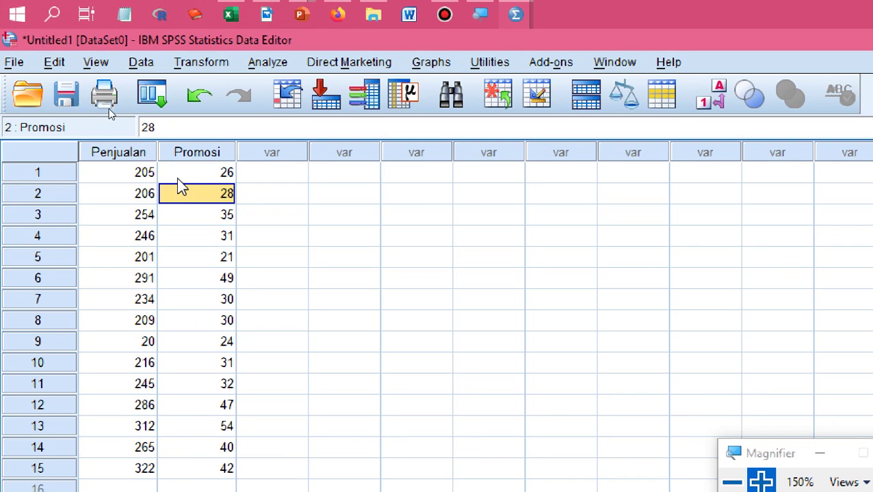
left_click(123, 152)
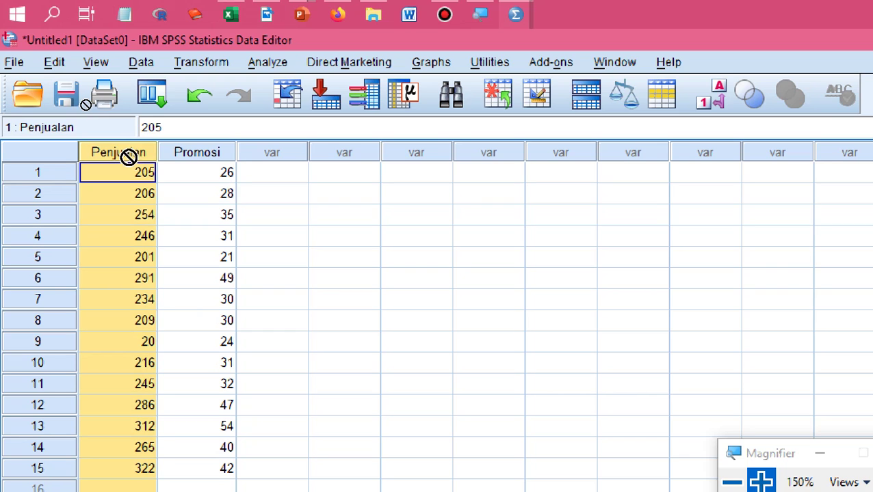
Open the variable definition of Penjualan and set its measurement level to Scale.
double_click(143, 152)
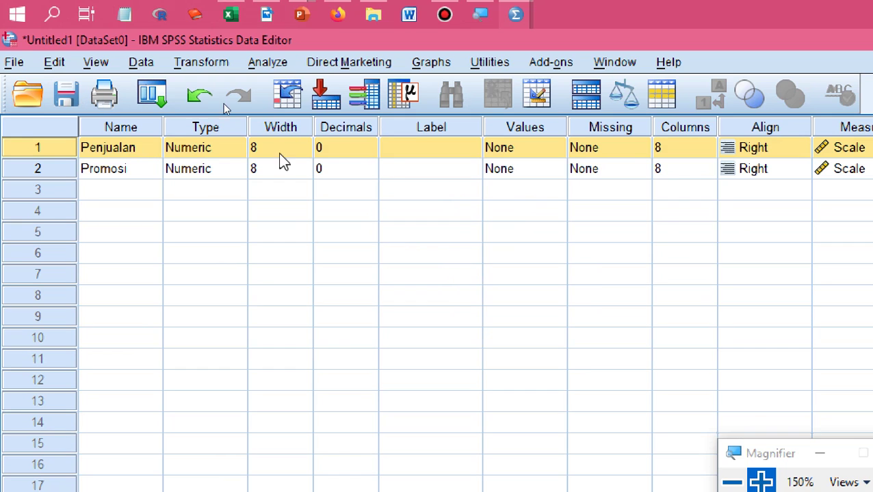
left_click(372, 150)
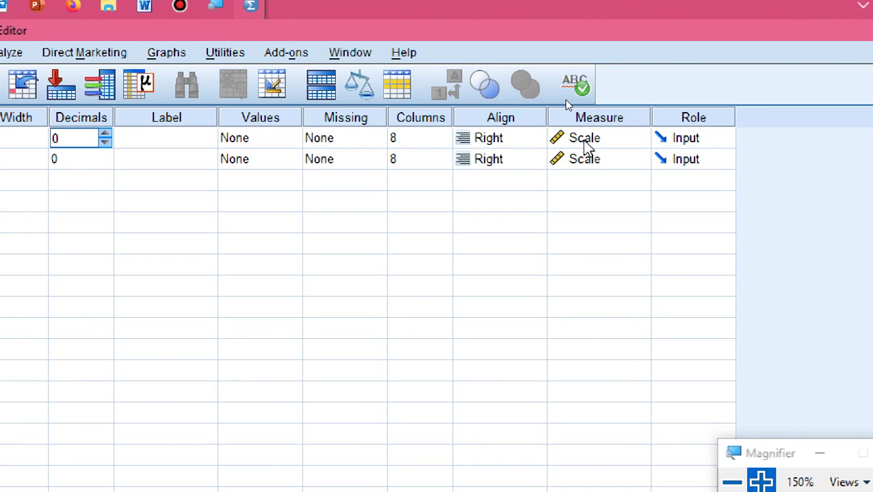
left_click(585, 146)
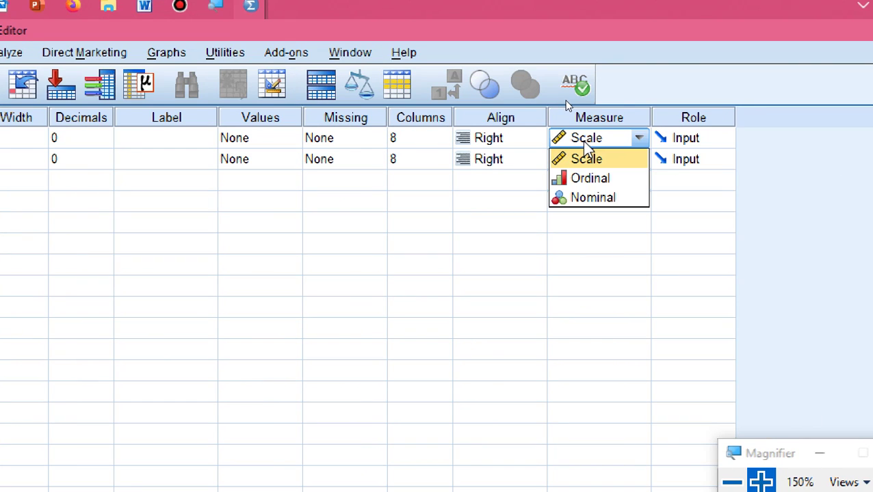
left_click(588, 159)
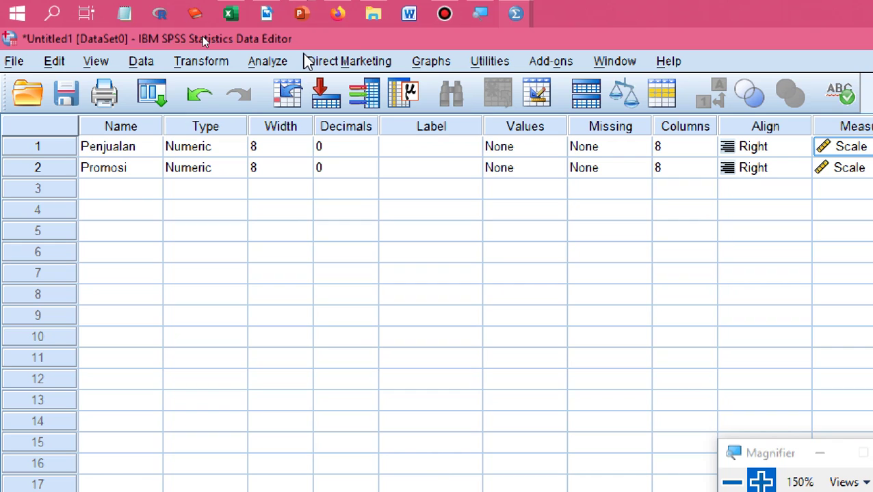
Start defining a legacy Scatter/Dot chart of the Simple Scatter type.
left_click(427, 64)
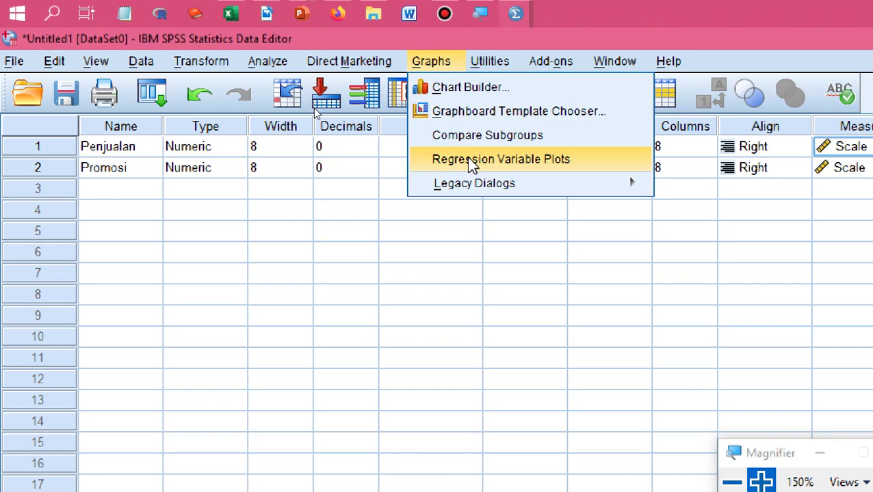
mouse_move(475, 183)
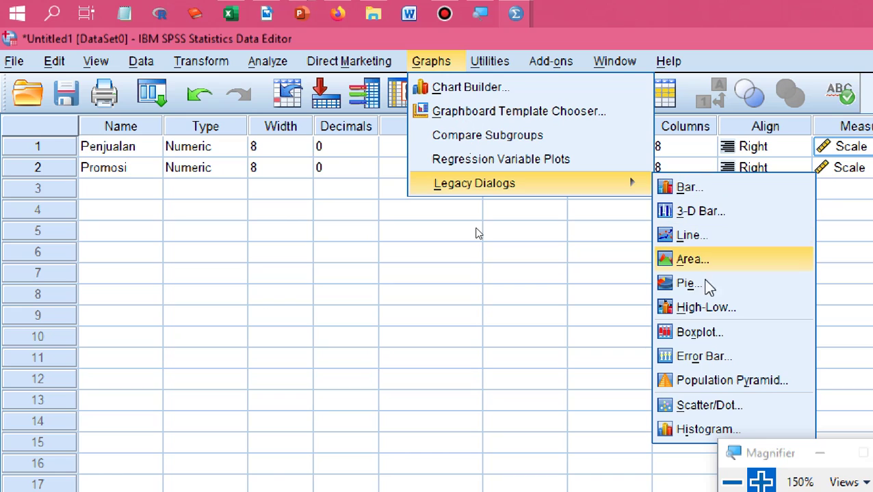
left_click(745, 407)
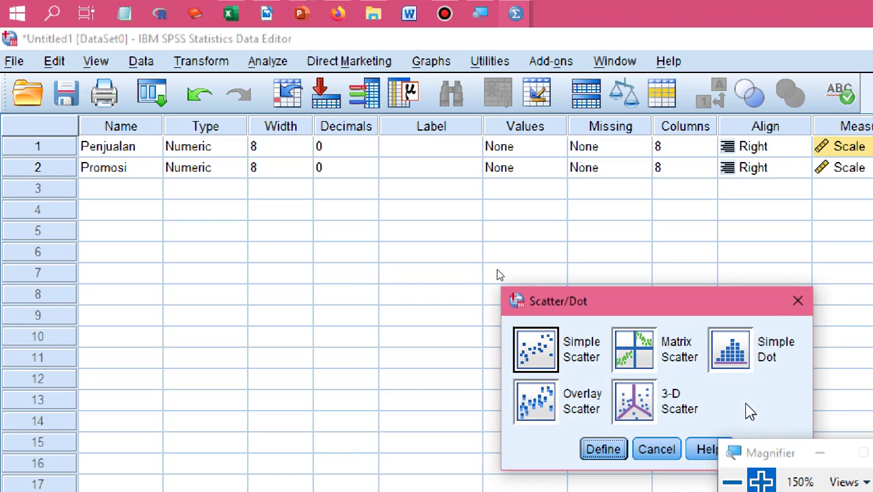
left_click(540, 361)
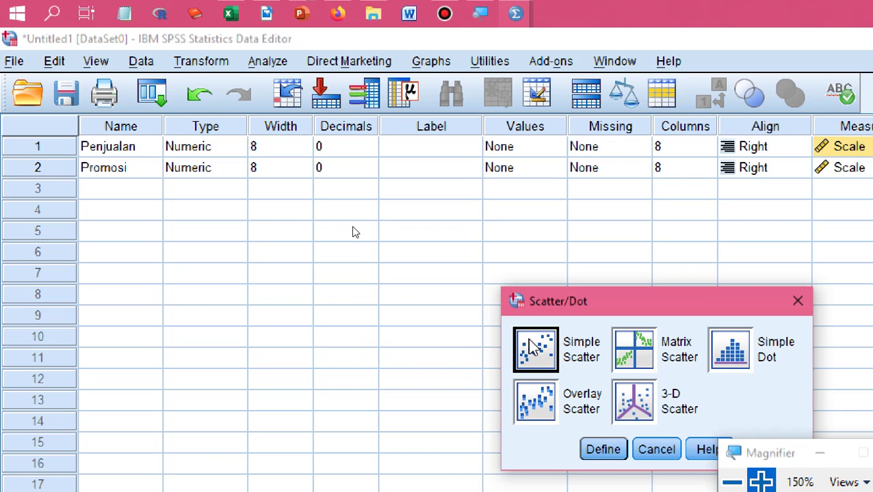
left_click(604, 449)
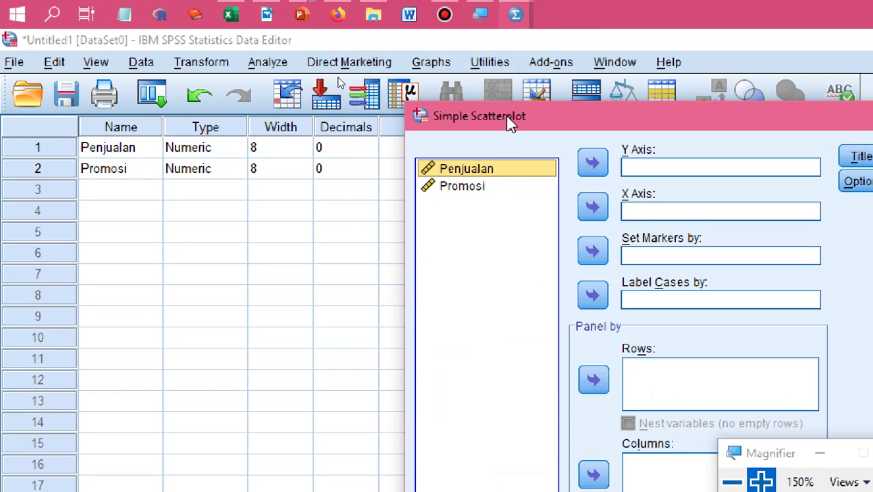
Assign Penjualan to the Y axis and Promosi to the X axis of the simple scatterplot.
left_click_drag(497, 115, 301, 41)
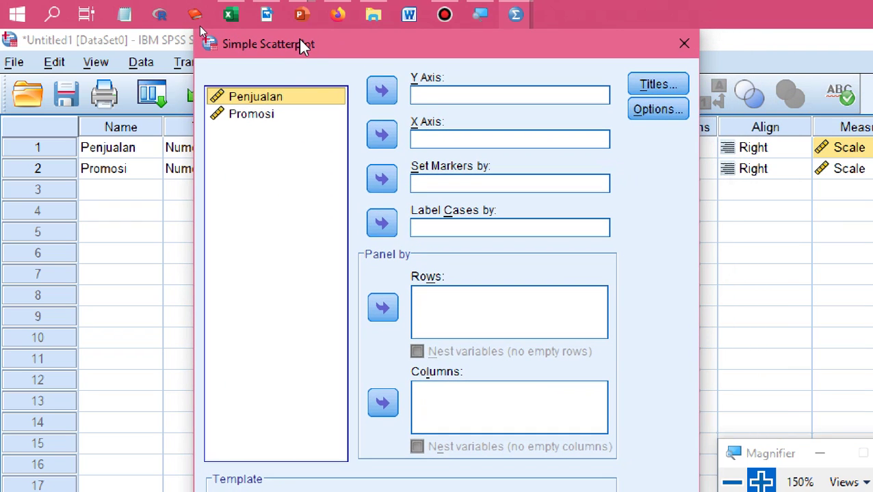
left_click_drag(259, 96, 448, 102)
left_click(262, 102)
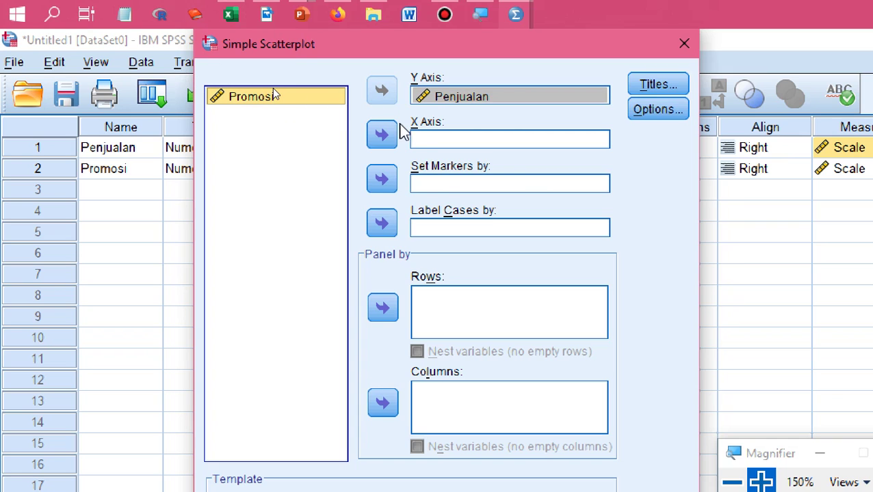
left_click(384, 136)
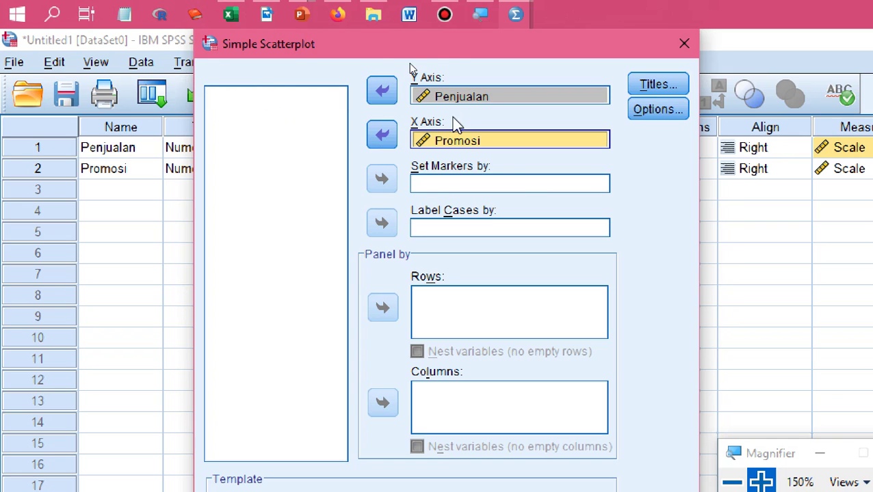
Review the scatterplot's missing-value options, close them without changes, and generate the chart.
left_click(652, 111)
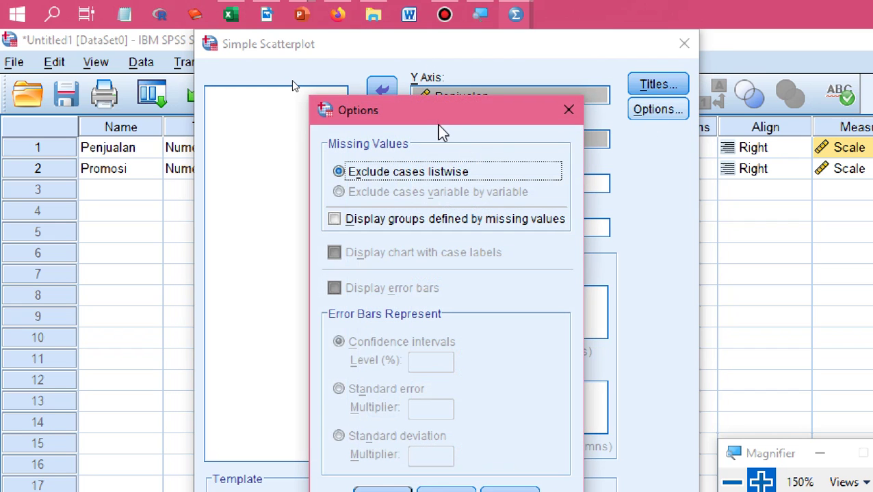
left_click_drag(440, 108, 426, 49)
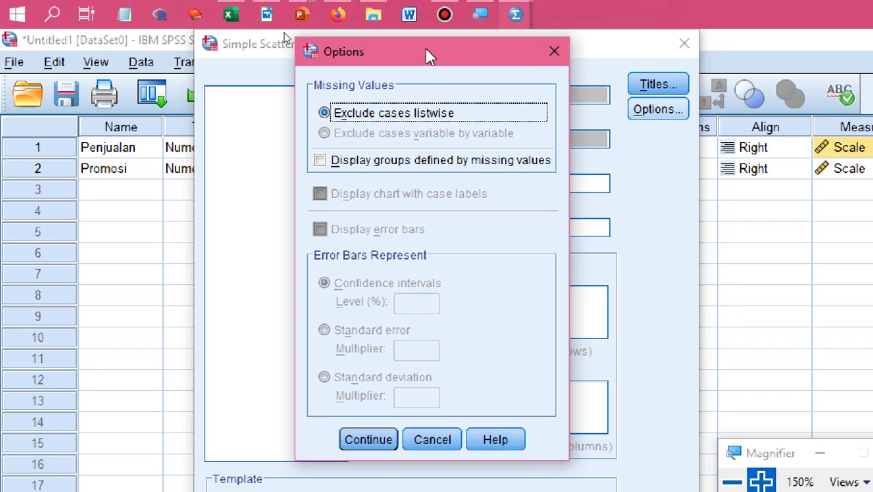
left_click(554, 52)
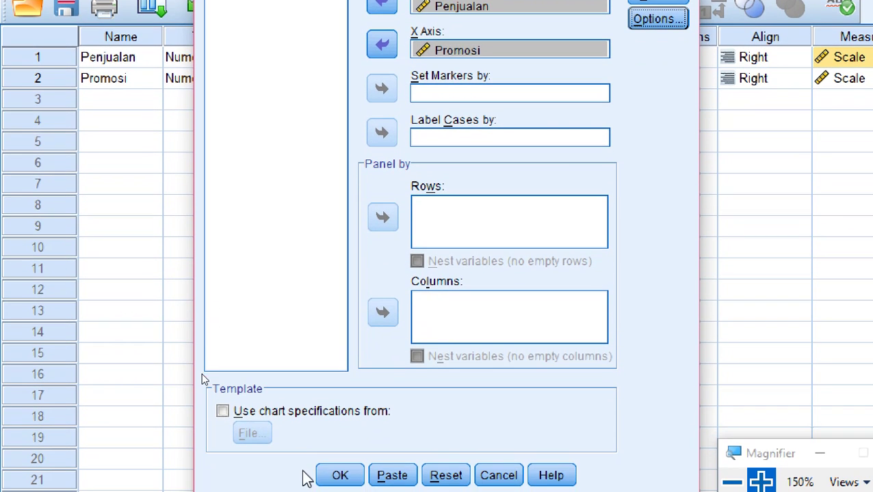
left_click(335, 474)
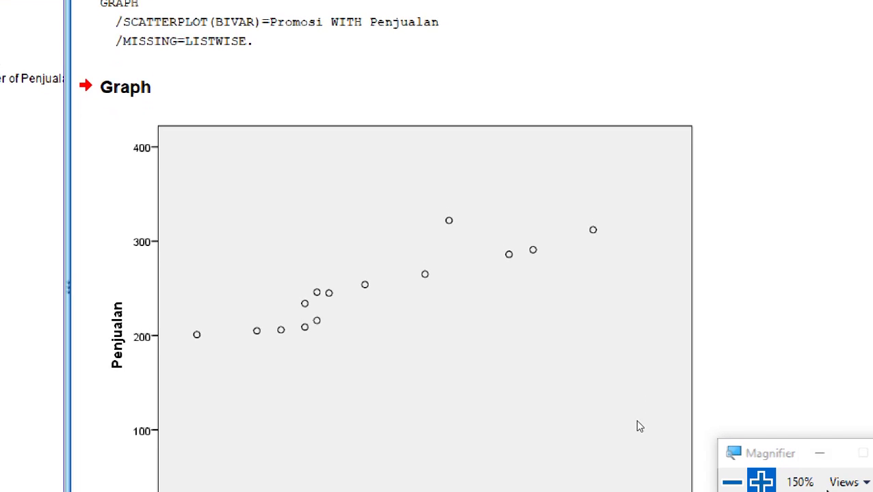
Examine the scatterplot of Penjualan against Promosi in the output for points that deviate from the pattern.
left_click(831, 487)
left_click(611, 398)
left_click(610, 398)
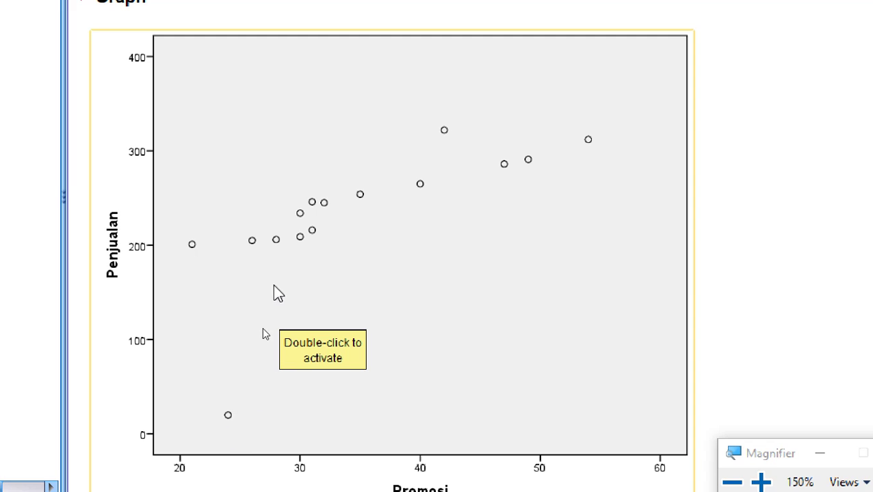
left_click(712, 82)
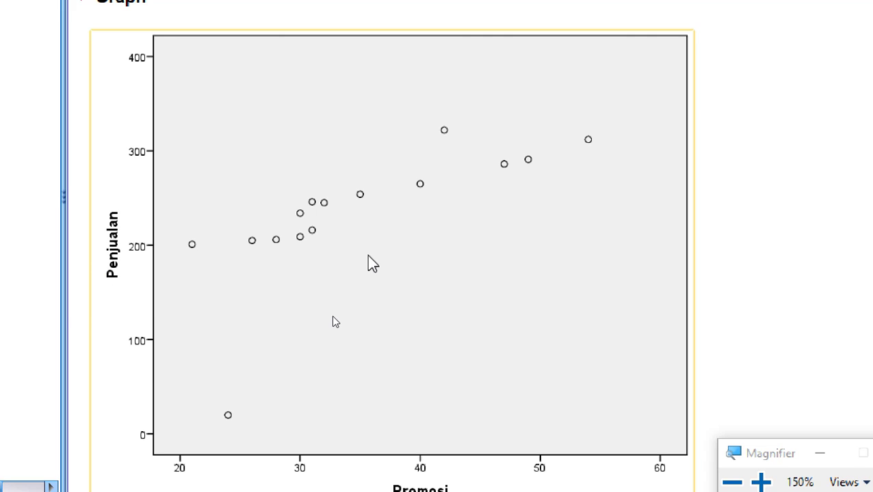
Switch back to the presentation's data table at 100% magnification and check the source sales values.
key("alt+Tab")
key("Tab")
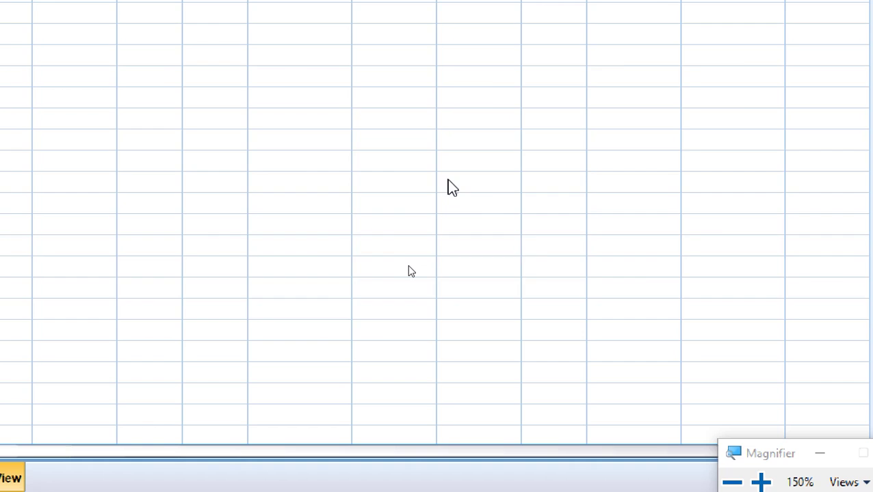
key("alt+Tab")
key("alt+Tab")
key("alt+Tab")
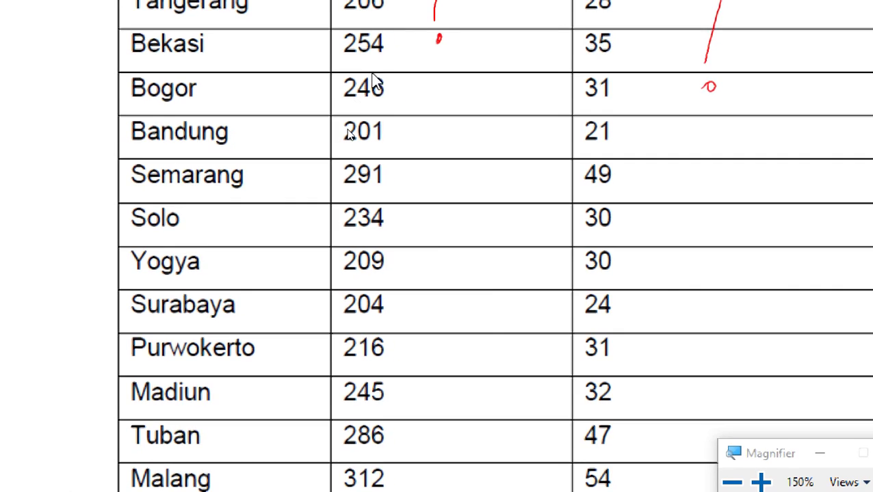
left_click(732, 483)
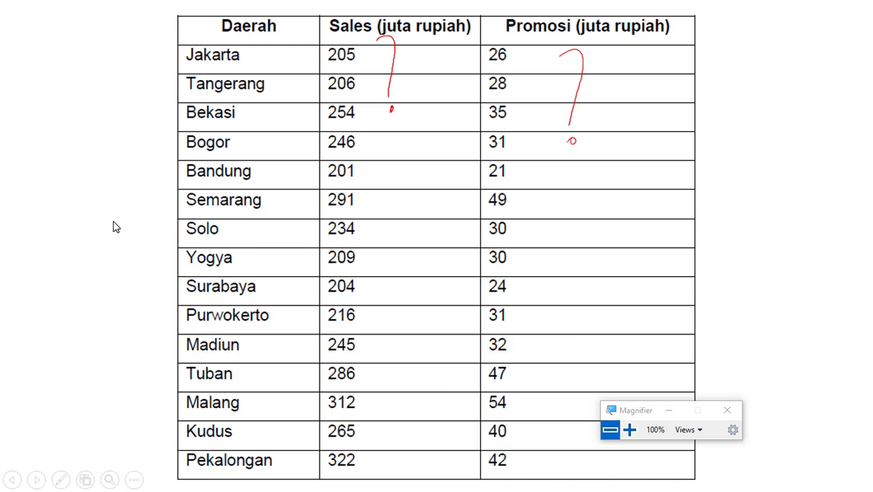
Return to the SPSS data sheet and correct the Penjualan value of case 9 to 204.
key("alt+Tab")
key("alt+Tab")
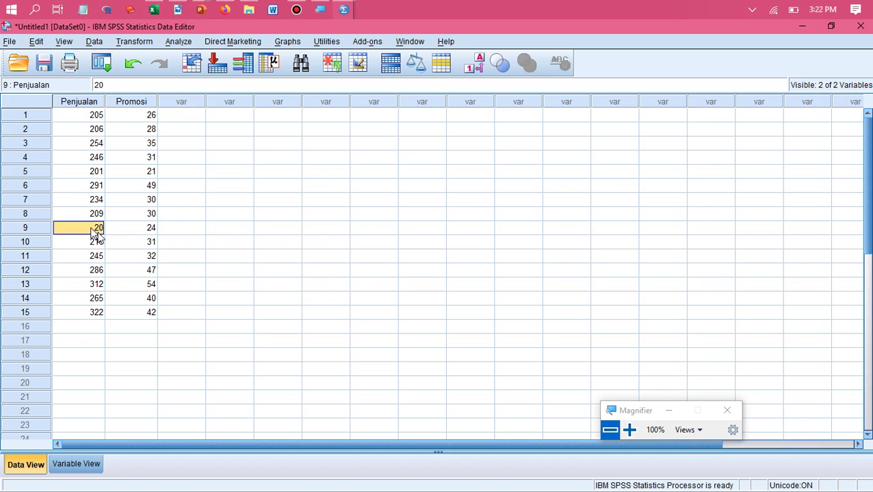
type("204")
left_click(170, 243)
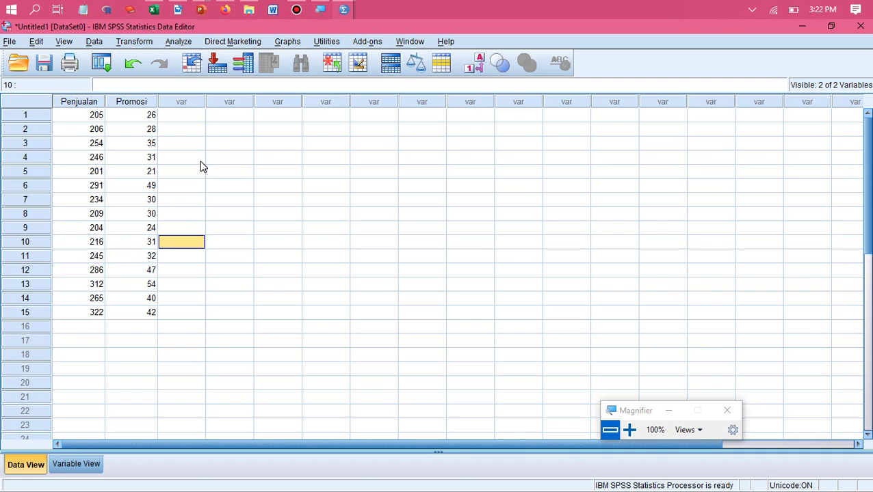
Generate a simple scatterplot of Penjualan against Promosi from the corrected data and examine its pattern in the output.
left_click(291, 44)
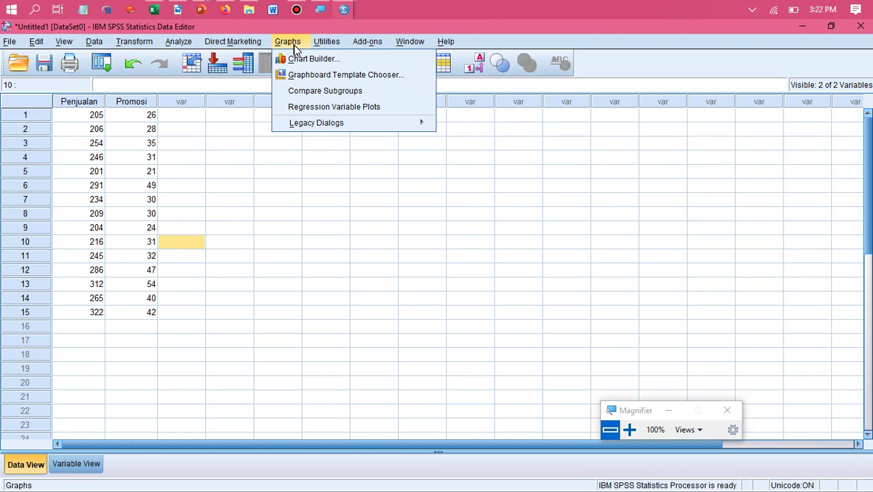
mouse_move(342, 123)
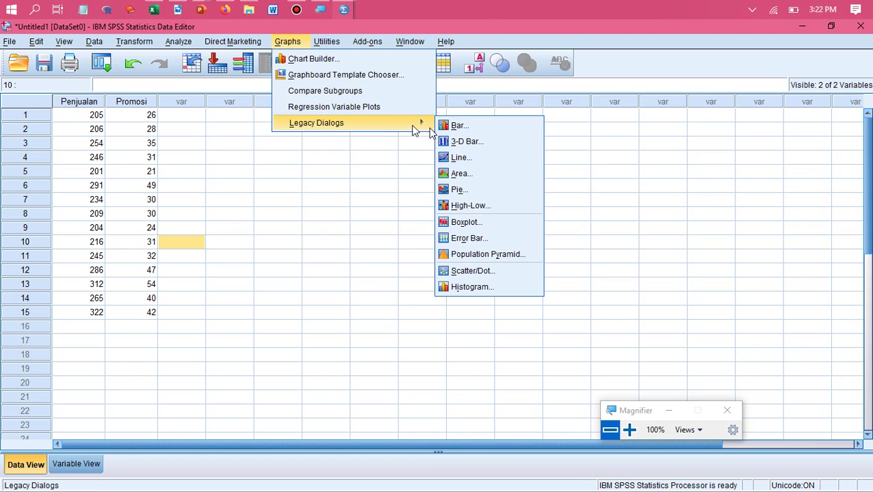
left_click(467, 268)
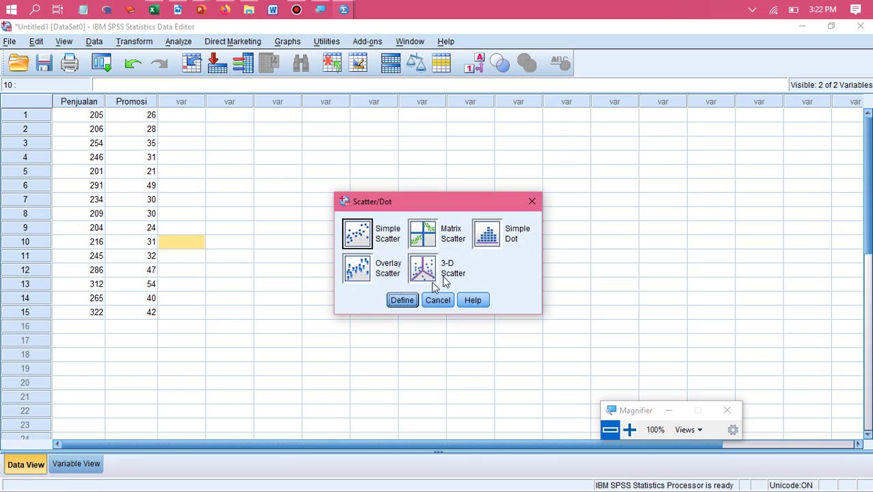
left_click(402, 300)
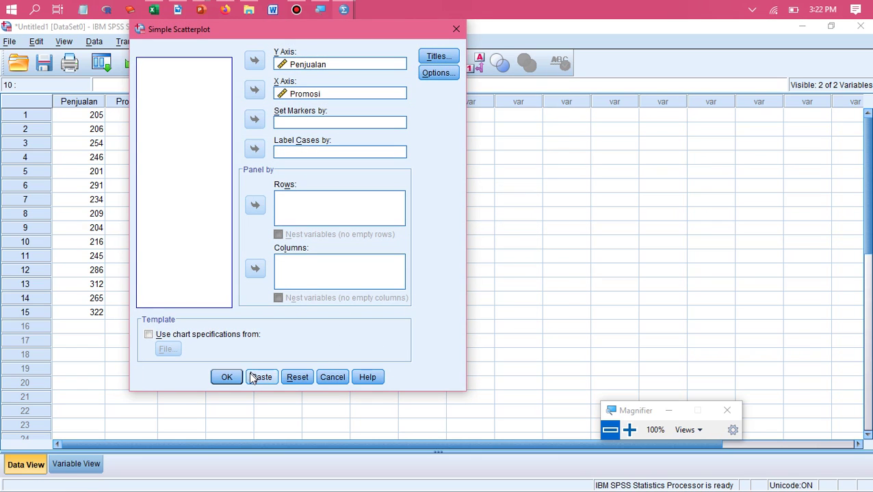
left_click(233, 378)
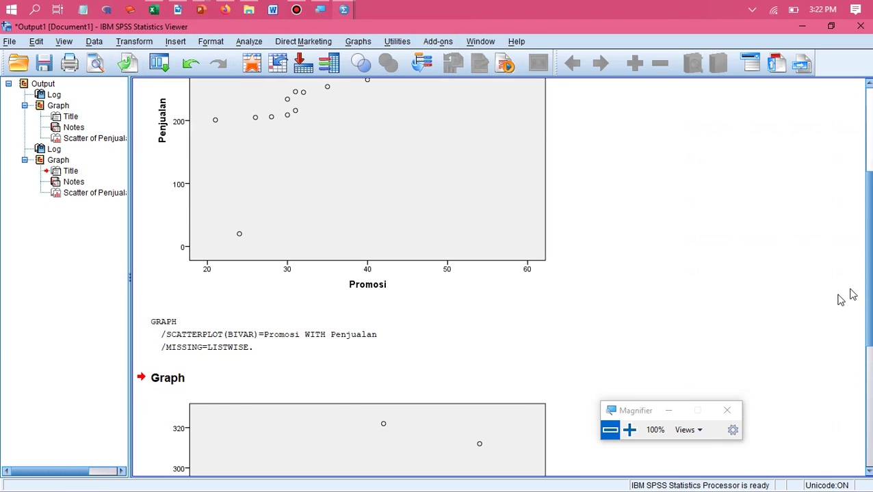
scroll(870, 394, "down", 3)
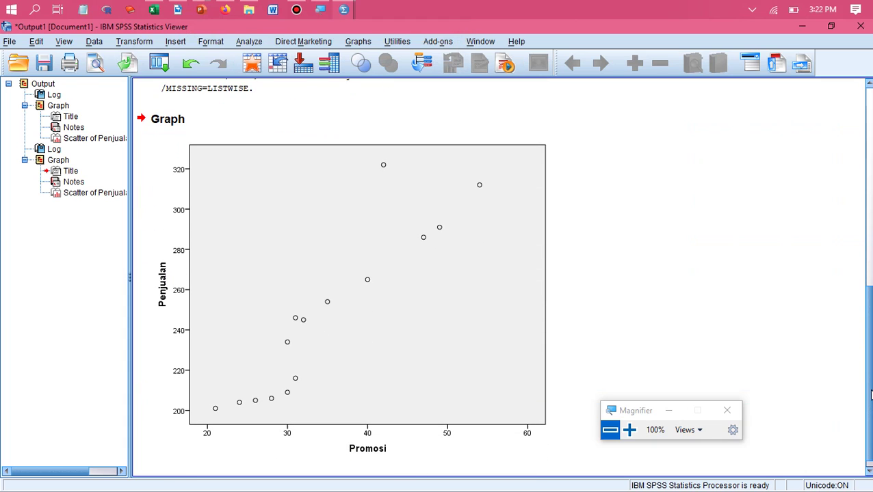
left_click(368, 450)
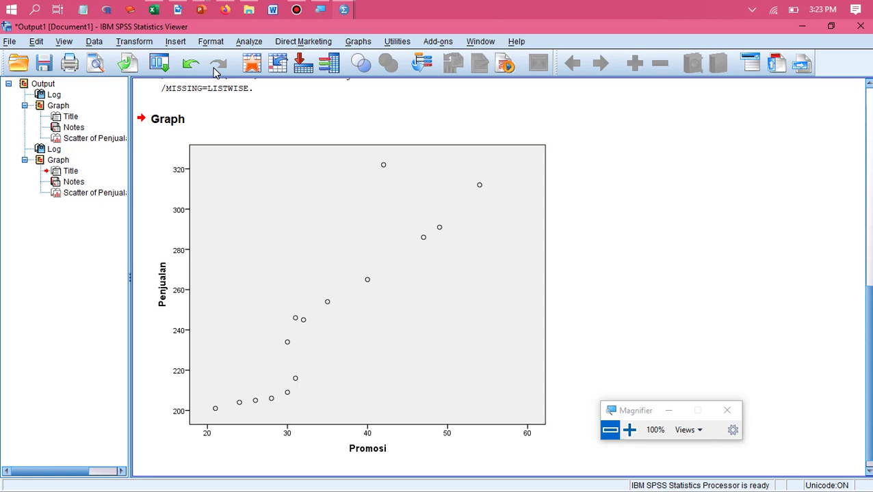
Start a linear regression analysis, magnify the screen to 150%, and reset all of the regression's settings.
left_click(212, 45)
mouse_move(249, 45)
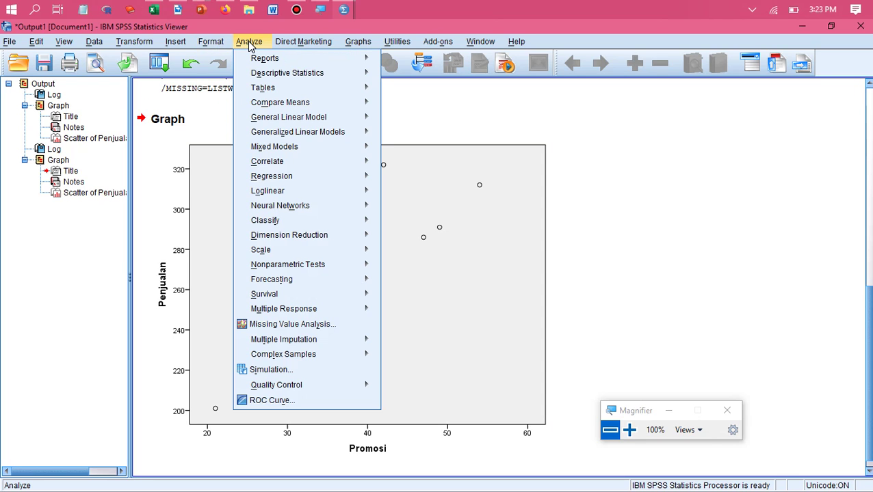
mouse_move(298, 180)
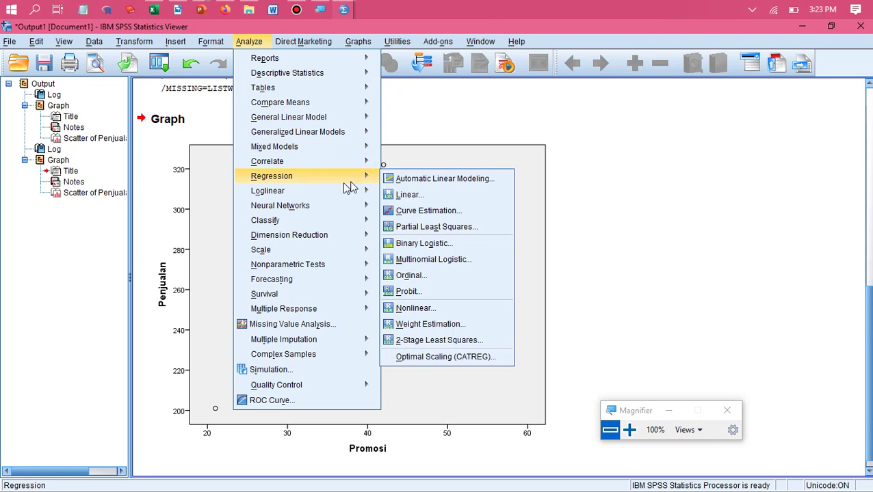
left_click(449, 200)
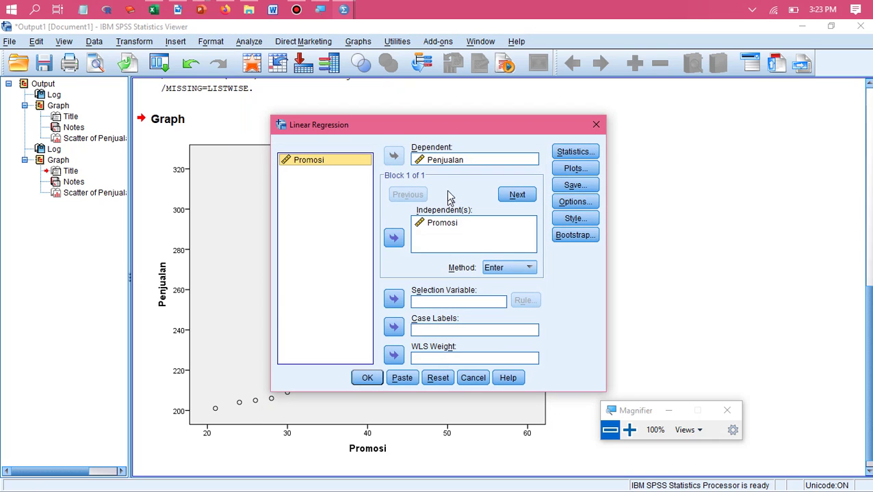
left_click_drag(436, 132, 364, 131)
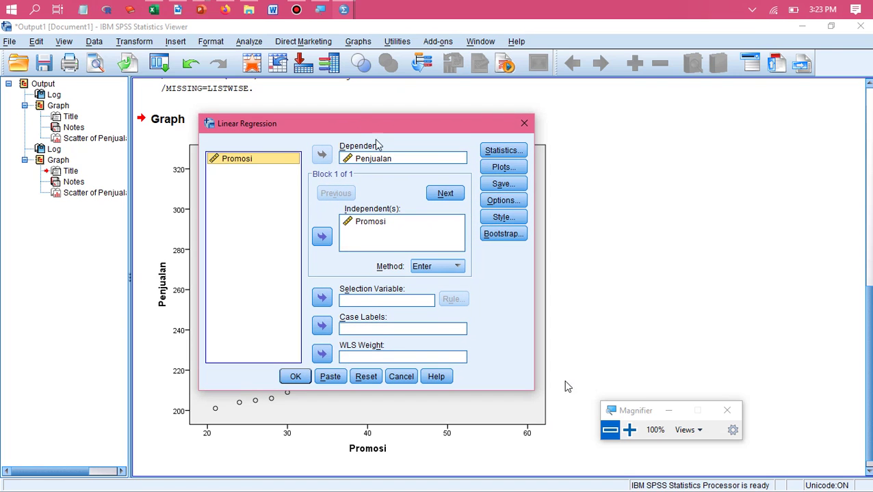
left_click(633, 431)
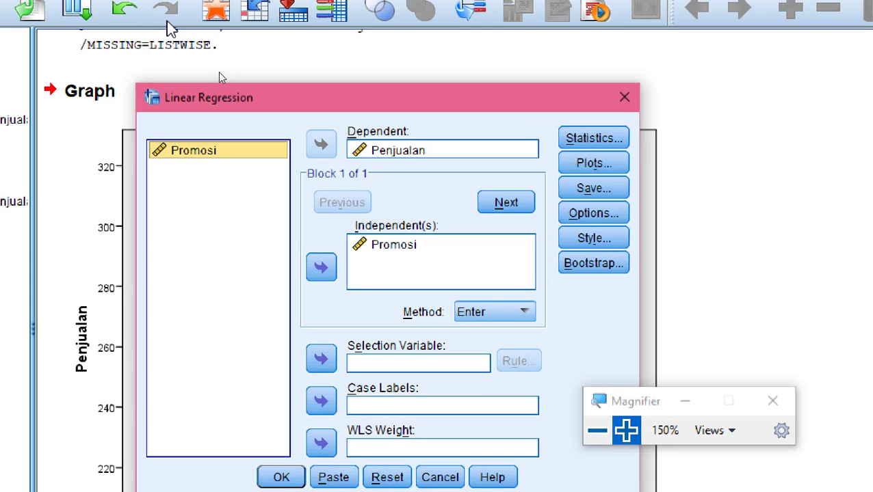
left_click_drag(215, 106, 158, 48)
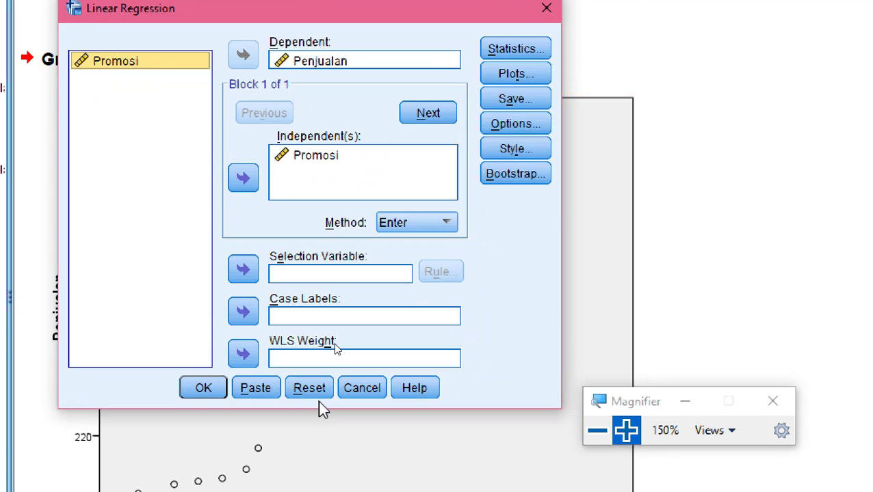
left_click(319, 402)
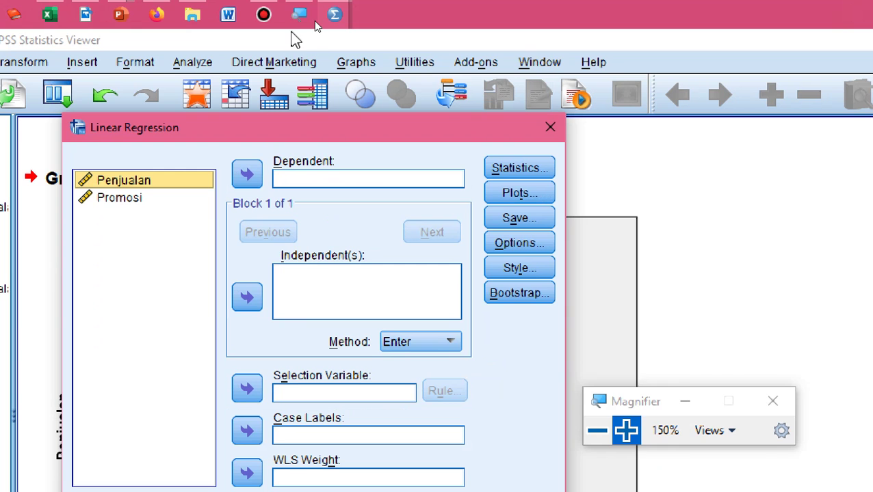
Assign Penjualan as the dependent variable and Promosi as the independent variable, keeping the Enter method.
left_click_drag(298, 143, 328, 49)
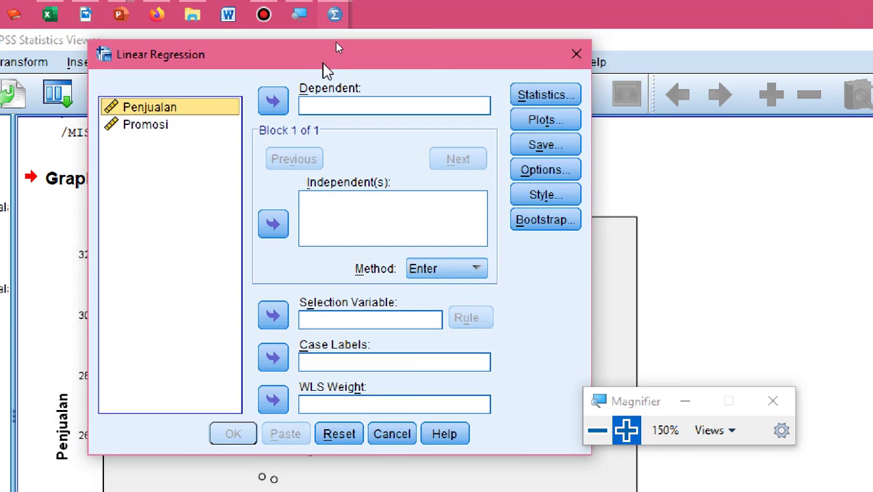
left_click(271, 108)
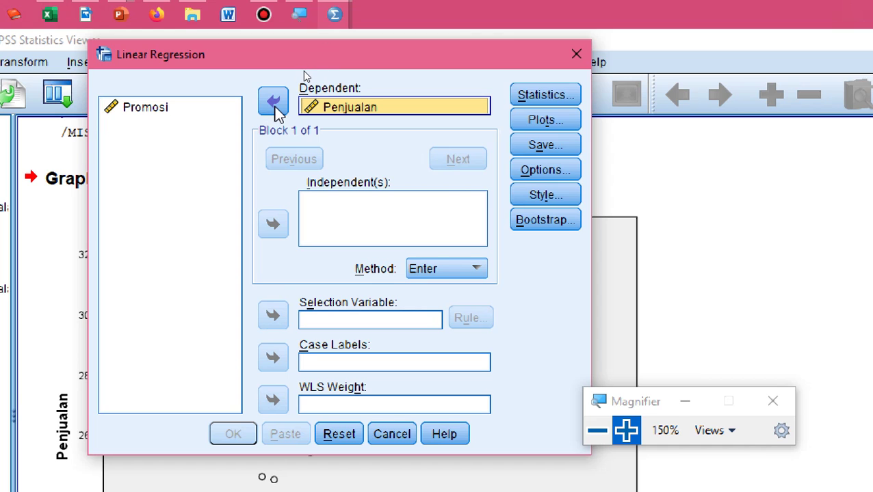
left_click(141, 111)
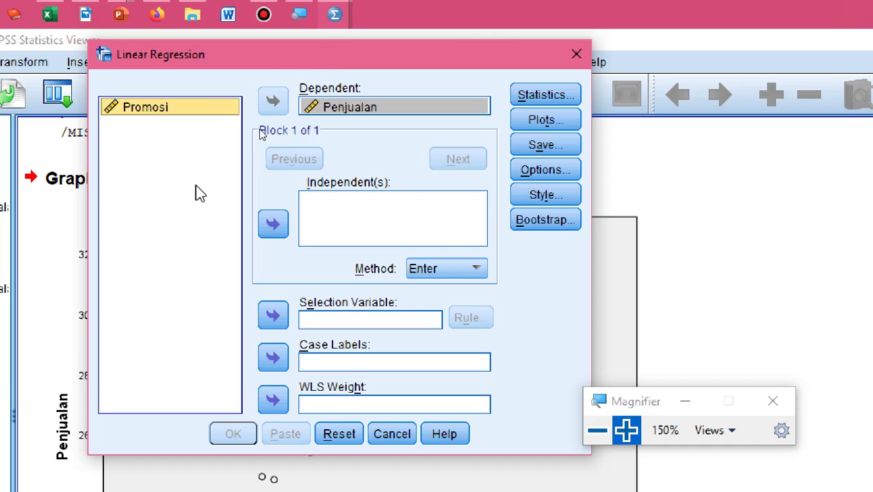
left_click(285, 229)
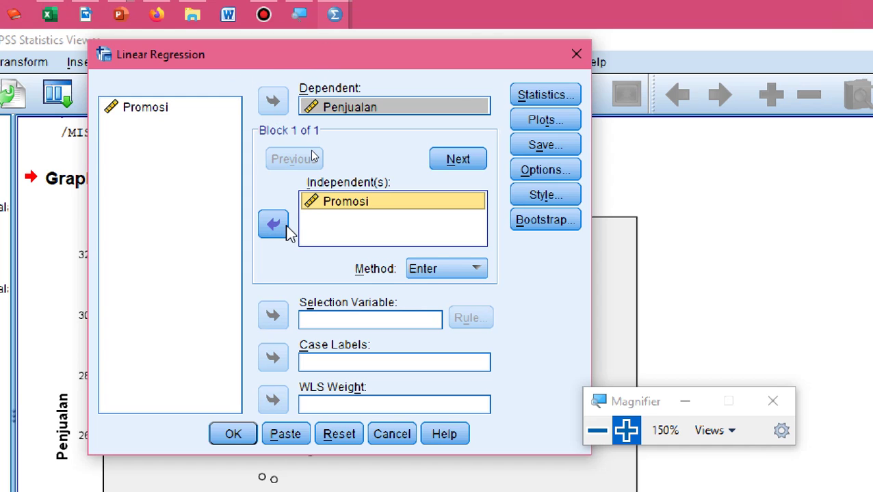
left_click(452, 272)
left_click(450, 272)
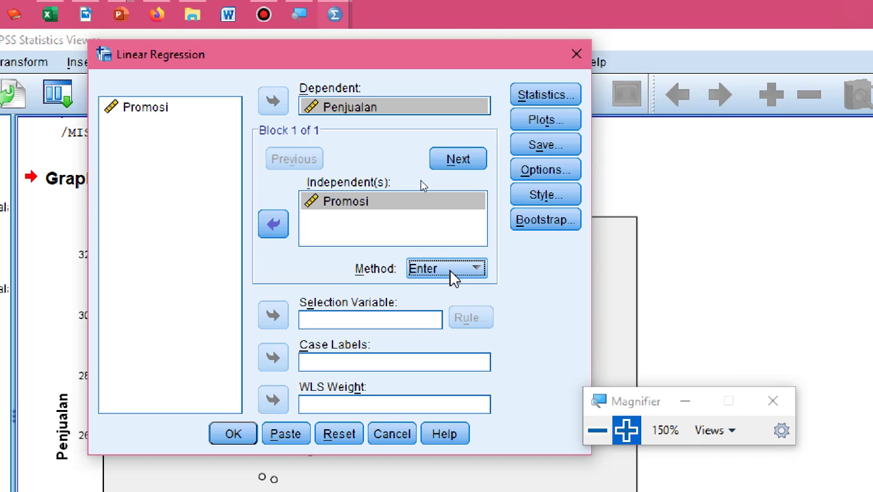
left_click(452, 272)
left_click(453, 273)
left_click(455, 273)
left_click(455, 275)
Add confidence intervals at the 95% level, R squared change, descriptives, and part and partial correlations to the regression statistics.
left_click(558, 95)
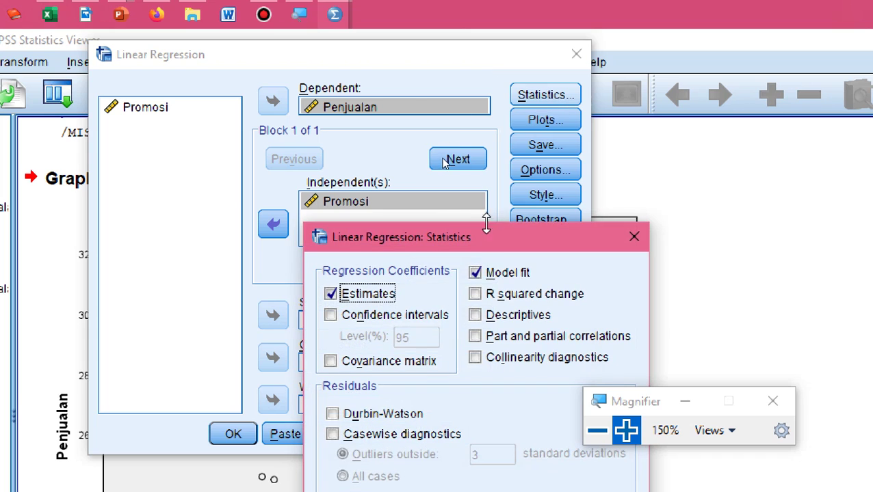
left_click_drag(482, 243, 350, 87)
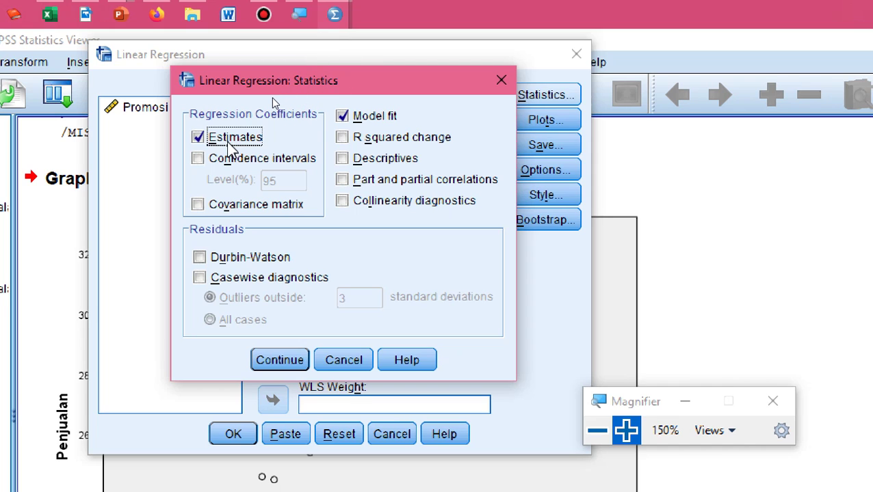
left_click(230, 166)
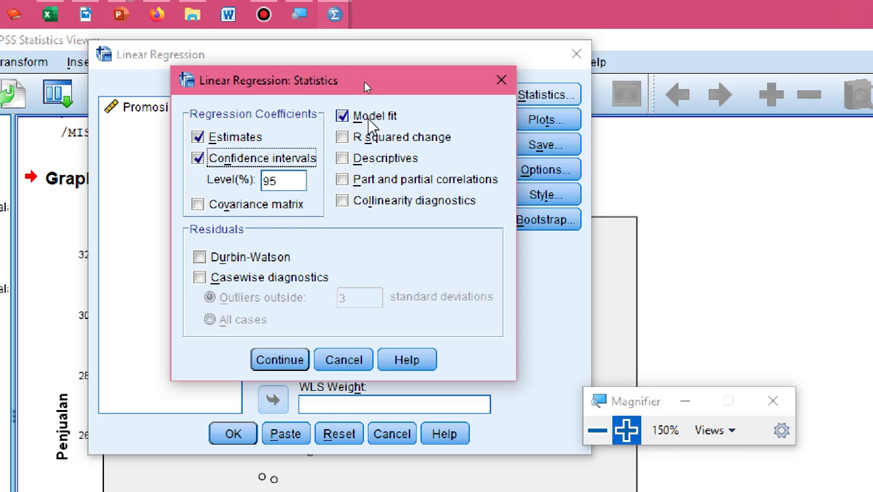
left_click(360, 137)
left_click(368, 163)
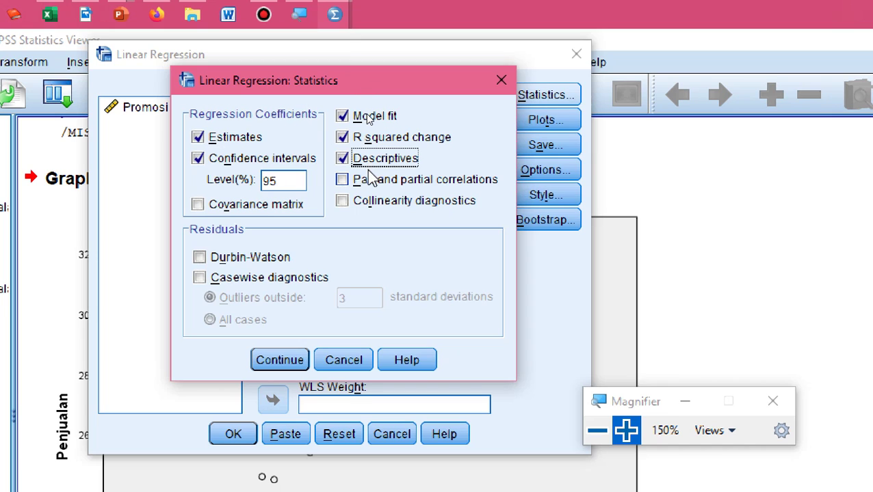
left_click(373, 180)
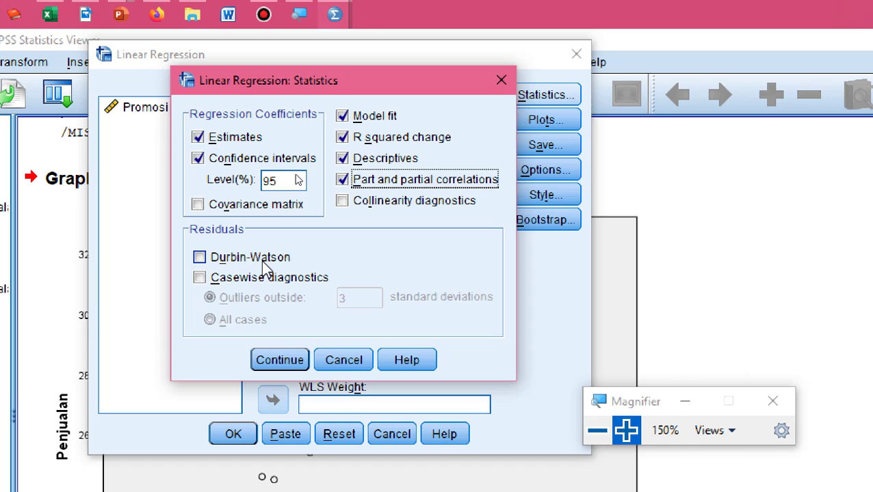
left_click(272, 361)
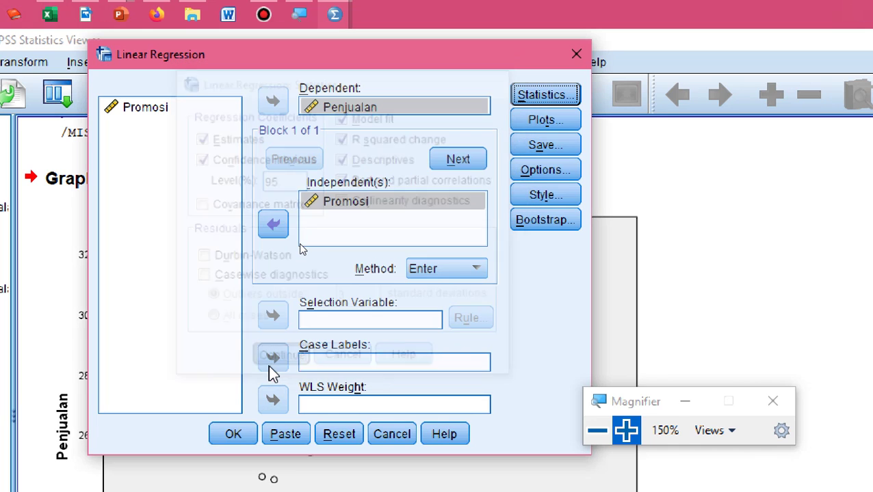
Set the regression to save standardized predicted values and standardized residuals, returning the screen magnification to 100%.
left_click(562, 147)
left_click_drag(506, 109, 370, 55)
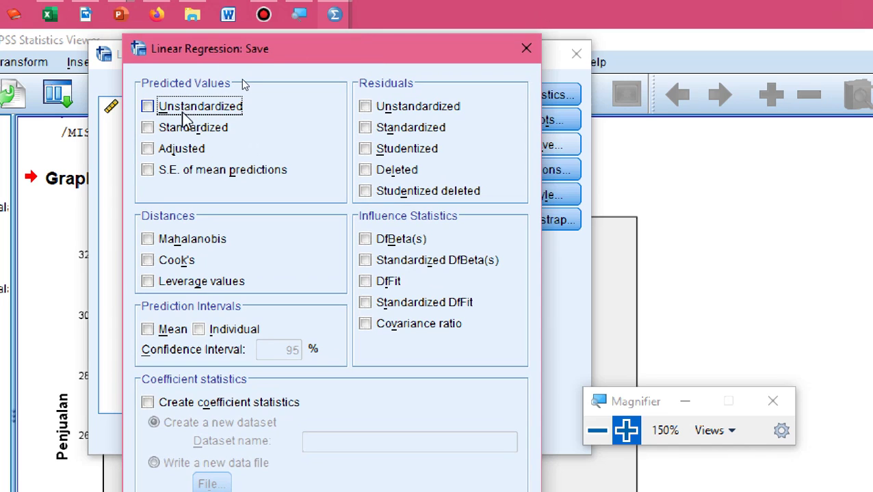
left_click(149, 128)
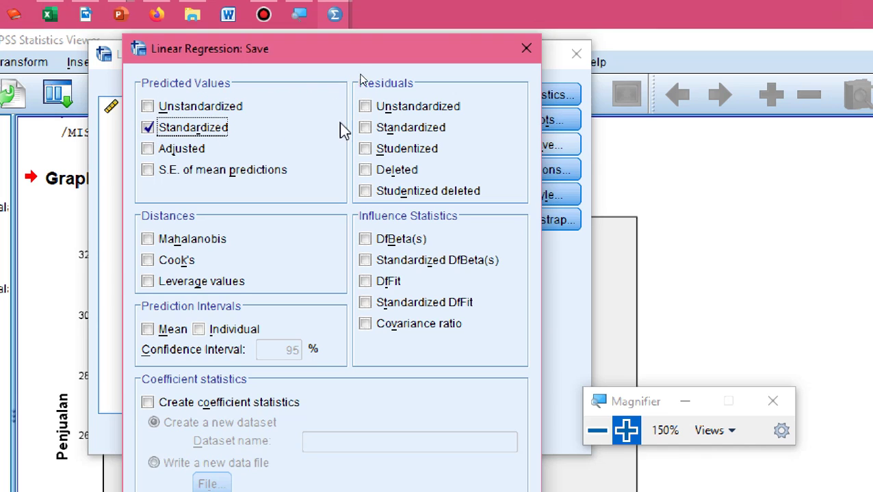
left_click(364, 128)
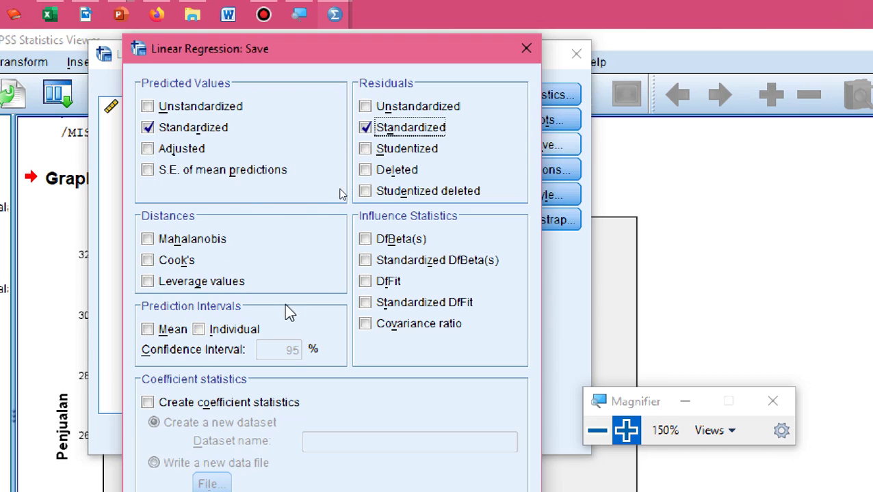
mouse_move(378, 38)
left_mouse_down()
mouse_move(383, 23)
mouse_move(389, 31)
left_mouse_up()
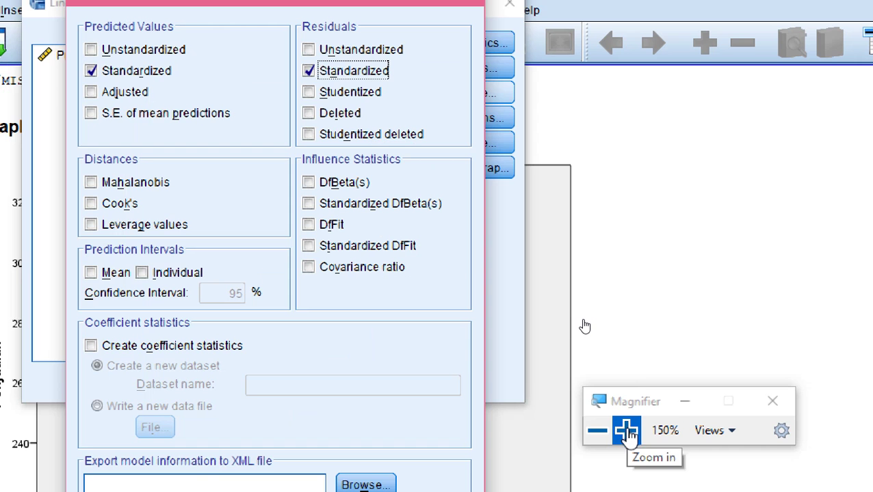
left_click(598, 431)
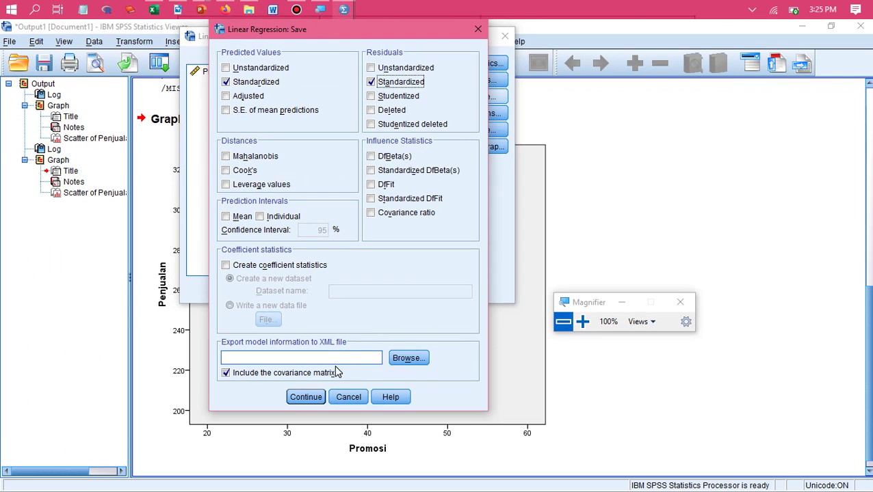
left_click(316, 402)
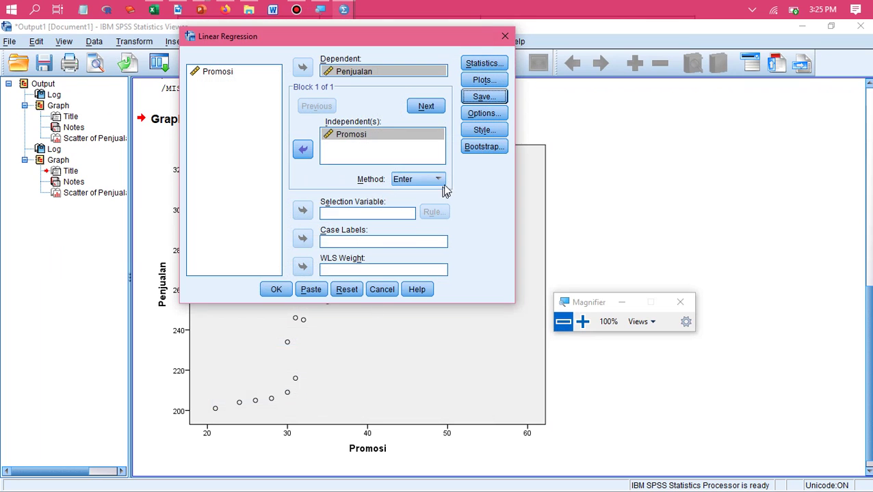
Keep the regression options at F probability entry .05 and removal .10 with the constant included, and run the regression.
left_click(487, 120)
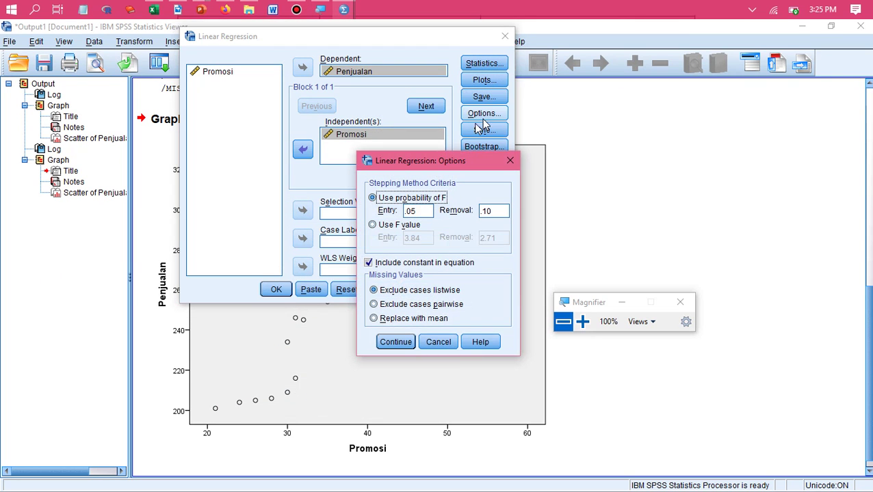
left_click_drag(445, 162, 396, 176)
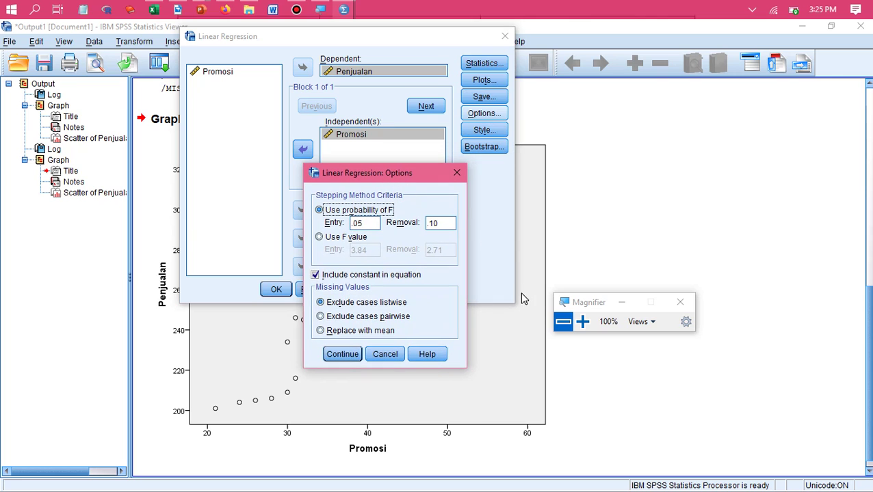
left_click(582, 321)
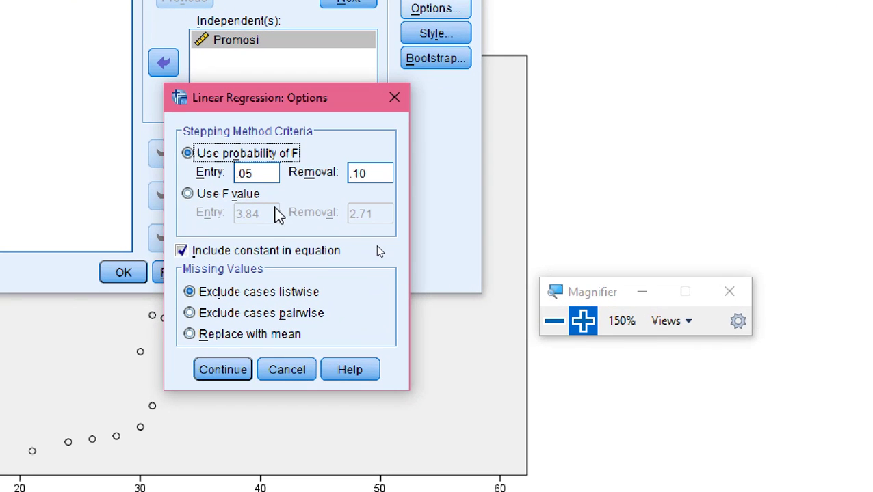
left_click(267, 171)
left_click_drag(268, 171, 214, 179)
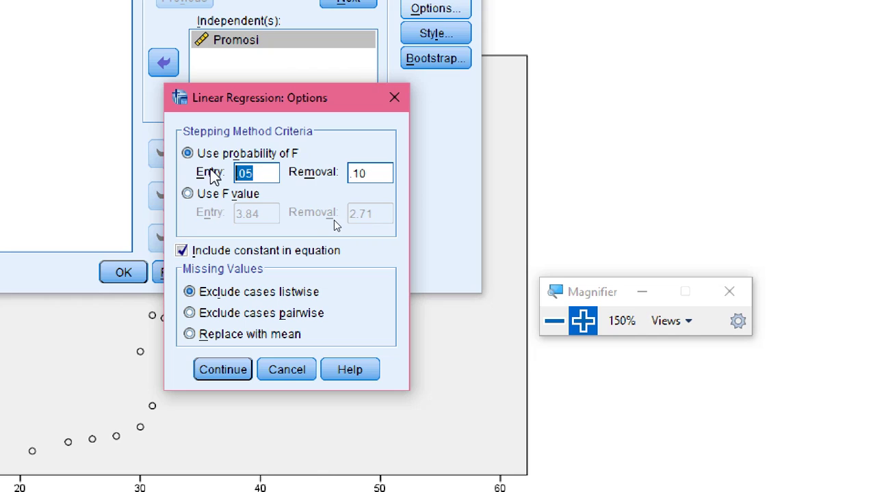
left_click(273, 172)
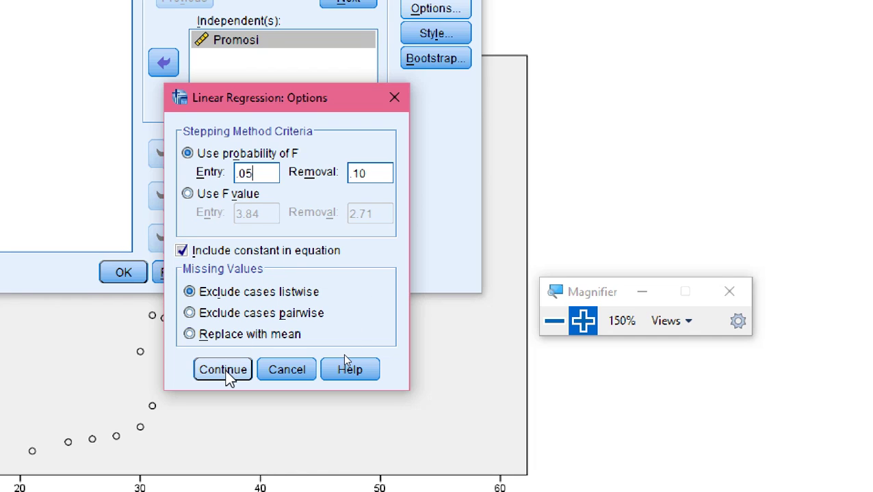
left_click(226, 372)
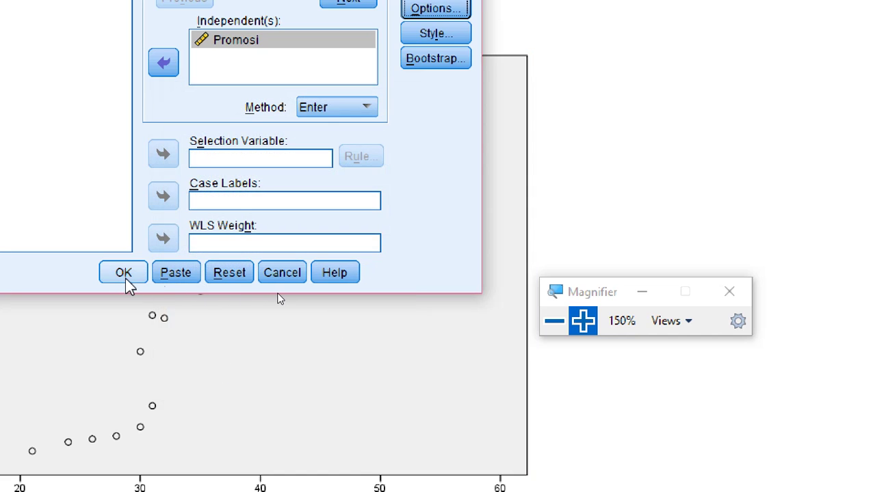
left_click(124, 279)
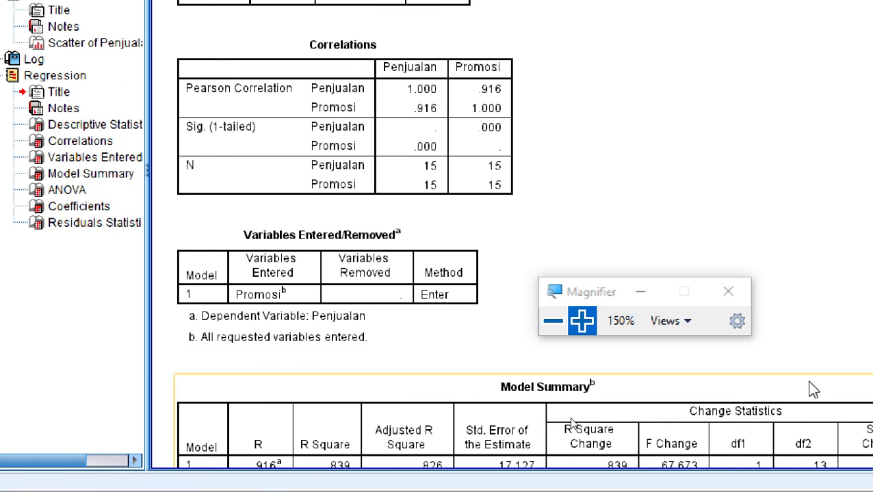
Examine the correlations, model summary, ANOVA and coefficients tables in the regression output, adjusting the screen magnification for reading.
left_click(400, 380)
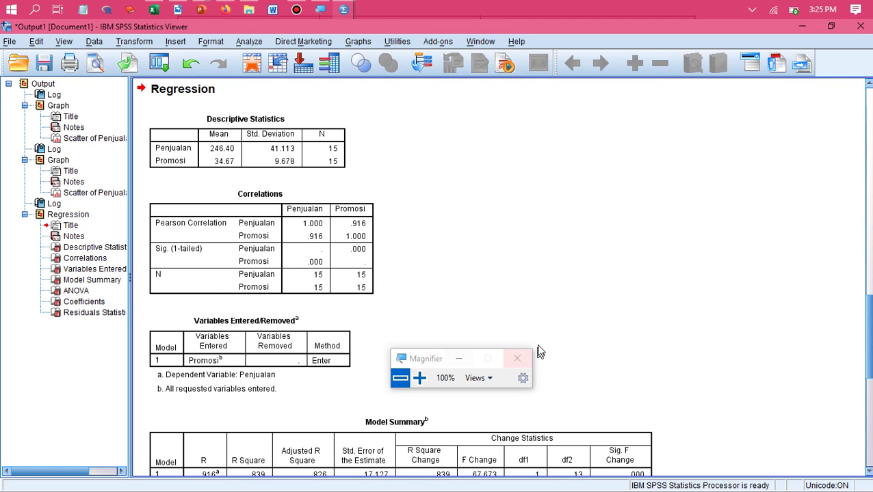
left_click_drag(425, 361, 732, 323)
left_click_drag(869, 345, 868, 365)
left_click(335, 200)
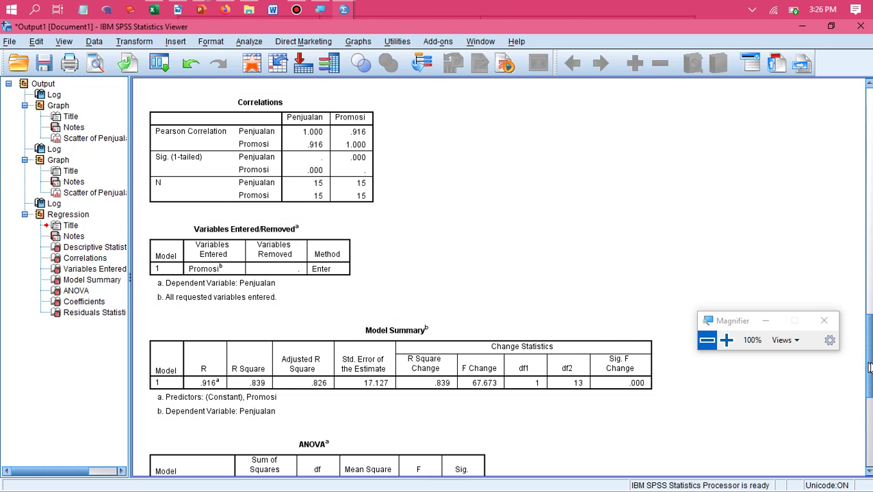
scroll(868, 370, "down", 5)
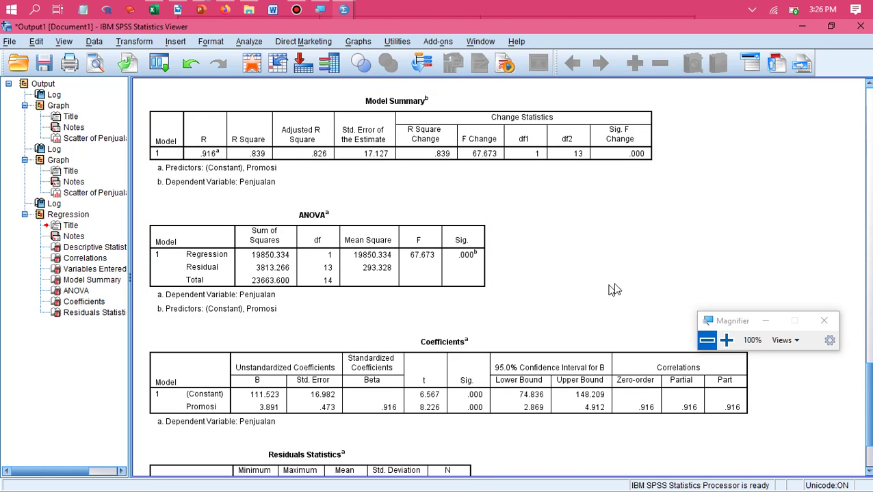
left_click(726, 340)
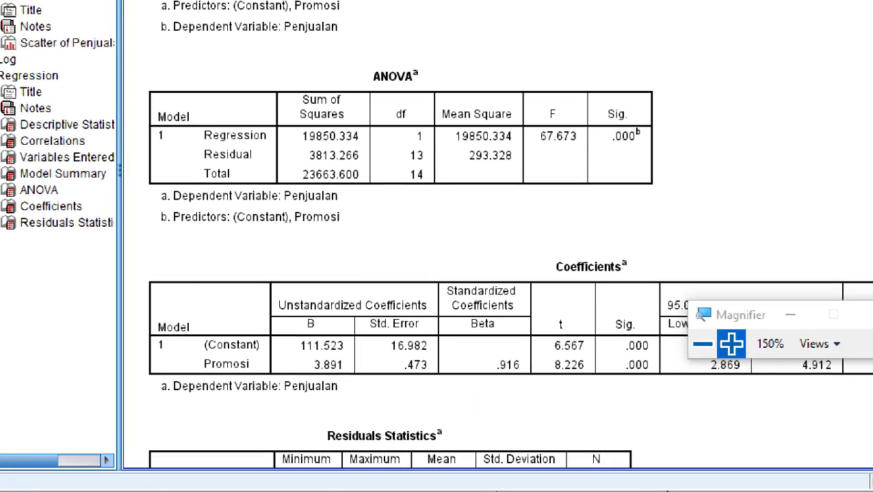
left_click(448, 193)
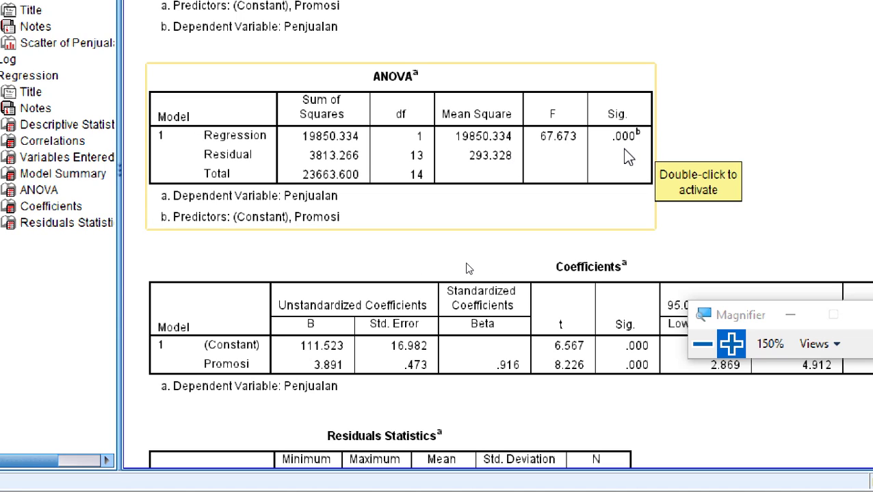
Switch to the PowerPoint slide show and return the screen magnification to 100%.
key("alt+Tab")
key("alt+Tab")
key("alt+Tab")
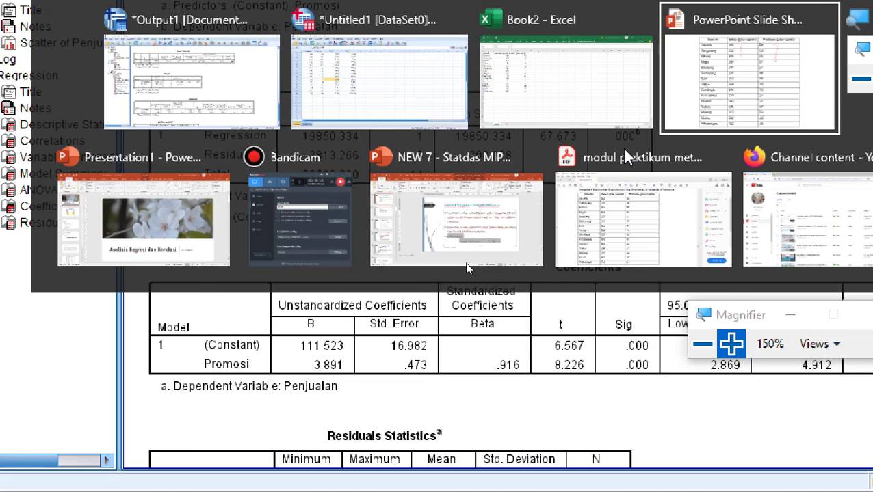
left_click(516, 400)
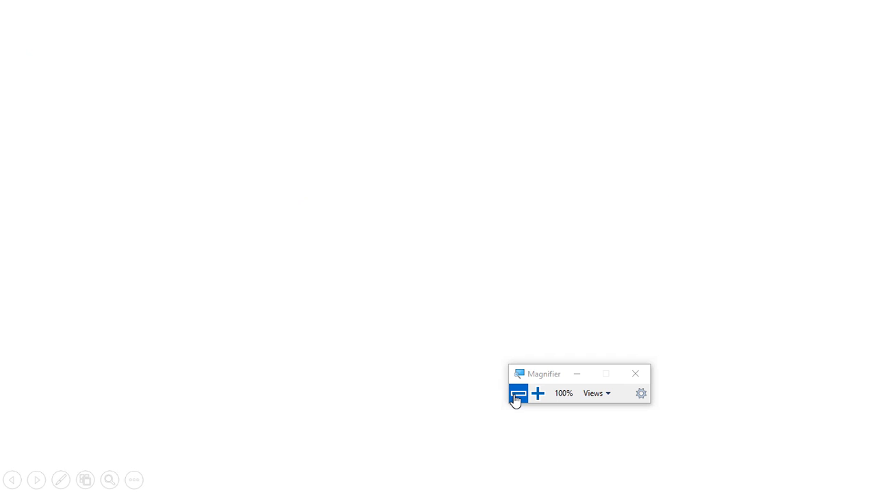
key("Right")
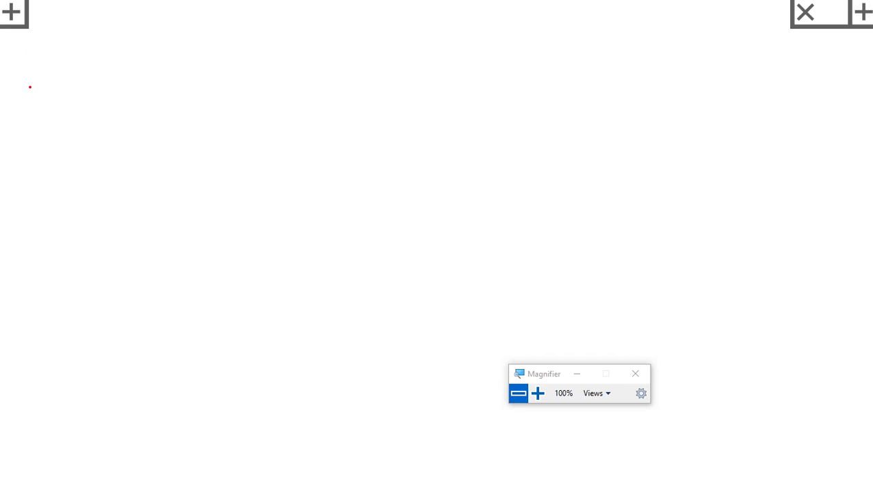
Handwrite "Regresi" in red ink on the blank slide with branches to β0 and β1.
mouse_move(35, 88)
left_mouse_down()
mouse_move(32, 106)
mouse_move(62, 96)
mouse_move(107, 107)
mouse_move(115, 88)
mouse_move(200, 76)
left_mouse_up()
left_click_drag(148, 97, 180, 144)
mouse_move(205, 87)
left_mouse_down()
mouse_move(215, 47)
mouse_move(208, 74)
left_mouse_up()
mouse_move(230, 73)
left_mouse_down()
mouse_move(238, 83)
mouse_move(227, 83)
left_mouse_up()
mouse_move(193, 164)
left_mouse_down()
mouse_move(204, 130)
mouse_move(197, 147)
left_mouse_up()
left_click_drag(217, 141, 217, 155)
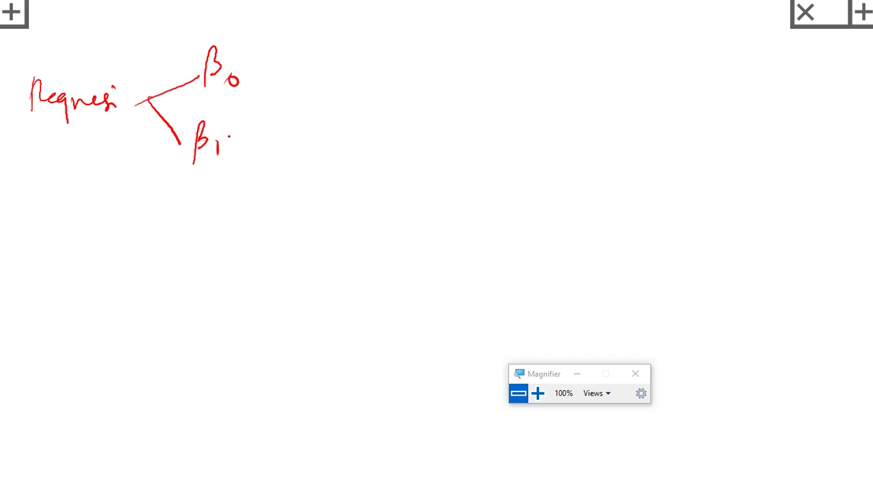
Draw arrows from β0 to b0 and from β1 to b, and bracket both with the label "Uji".
left_click_drag(266, 76, 304, 70)
left_click_drag(267, 81, 306, 84)
left_click_drag(323, 52, 337, 80)
mouse_move(337, 76)
left_mouse_down()
mouse_move(342, 86)
mouse_move(335, 77)
left_mouse_up()
left_click_drag(261, 145, 296, 144)
left_click_drag(288, 129, 287, 155)
left_click_drag(316, 130, 316, 164)
mouse_move(380, 56)
left_mouse_down()
mouse_move(395, 102)
mouse_move(377, 167)
left_mouse_up()
left_click(443, 111)
mouse_move(430, 88)
left_mouse_down()
mouse_move(450, 92)
mouse_move(457, 122)
left_mouse_up()
left_click_drag(472, 97, 474, 108)
left_click(478, 91)
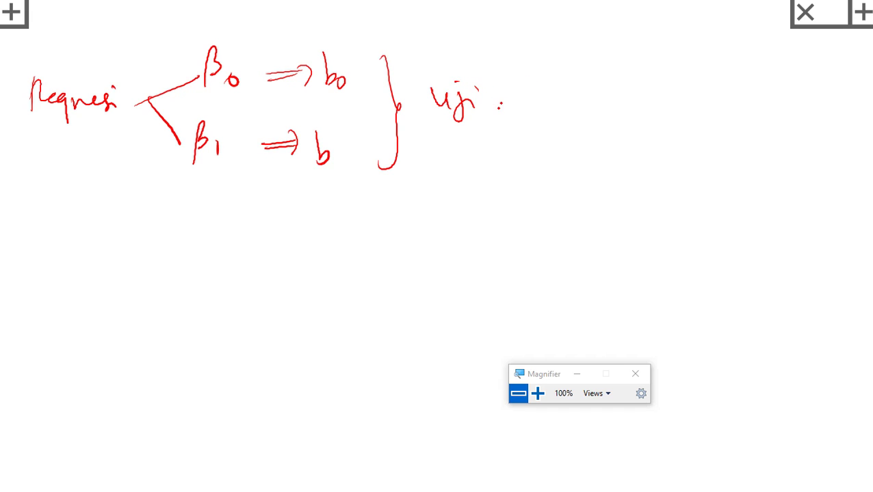
Draw an upper branch from "Uji" and label it "parsial (t)".
left_click_drag(491, 104, 541, 71)
mouse_move(549, 59)
left_mouse_down()
mouse_move(551, 88)
mouse_move(557, 71)
left_mouse_up()
mouse_move(561, 63)
left_mouse_down()
mouse_move(571, 71)
mouse_move(587, 59)
left_mouse_up()
mouse_move(589, 54)
left_mouse_down()
mouse_move(586, 74)
mouse_move(597, 69)
left_mouse_up()
mouse_move(602, 67)
left_mouse_down()
mouse_move(611, 59)
mouse_move(608, 71)
left_mouse_up()
left_click_drag(615, 42, 624, 74)
left_click(636, 65)
left_click_drag(660, 45, 655, 75)
mouse_move(673, 48)
left_mouse_down()
mouse_move(678, 75)
mouse_move(687, 61)
left_mouse_up()
left_click_drag(687, 43, 690, 81)
Draw a lower branch from "Uji" and label it "simultan (F)".
left_click_drag(507, 102, 528, 159)
mouse_move(546, 129)
left_mouse_down()
mouse_move(541, 160)
mouse_move(552, 157)
left_mouse_up()
mouse_move(556, 145)
left_mouse_down()
mouse_move(560, 154)
mouse_move(582, 153)
mouse_move(591, 134)
left_mouse_up()
left_click(603, 156)
mouse_move(598, 135)
left_mouse_down()
mouse_move(601, 150)
mouse_move(608, 145)
left_mouse_up()
mouse_move(624, 147)
left_mouse_down()
mouse_move(625, 159)
mouse_move(642, 160)
left_mouse_up()
left_click_drag(674, 124, 672, 163)
mouse_move(696, 137)
left_mouse_down()
mouse_move(687, 165)
mouse_move(701, 146)
left_mouse_up()
left_click_drag(702, 126, 711, 164)
mouse_move(680, 140)
left_mouse_down()
mouse_move(702, 137)
mouse_move(704, 147)
left_mouse_up()
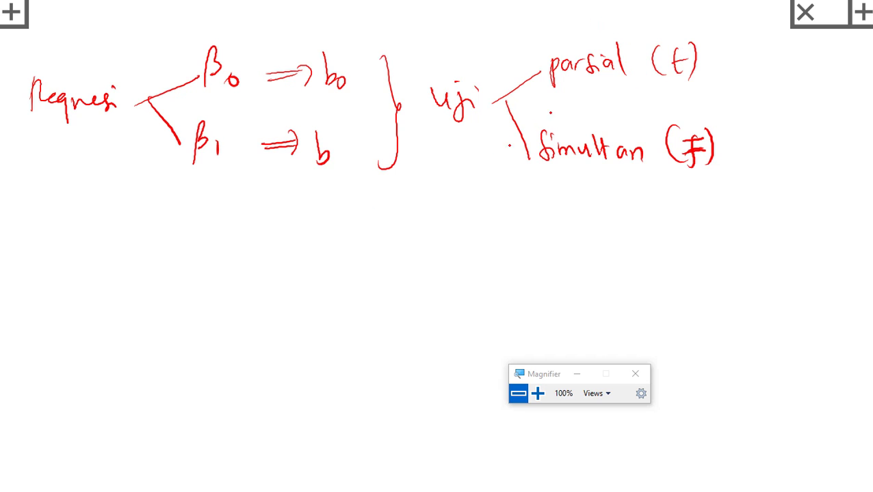
Handwrite the heading "Parsial" below the diagram with the null hypothesis H0: β0 = 0 under it.
mouse_move(35, 195)
left_mouse_down()
mouse_move(39, 236)
mouse_move(41, 225)
left_mouse_up()
mouse_move(61, 214)
left_mouse_down()
mouse_move(64, 227)
mouse_move(74, 217)
left_mouse_up()
mouse_move(84, 213)
left_mouse_down()
mouse_move(78, 230)
mouse_move(93, 226)
left_mouse_up()
left_click(86, 210)
left_click_drag(102, 191, 105, 227)
left_click_drag(46, 266, 46, 287)
mouse_move(61, 257)
left_mouse_down()
mouse_move(59, 283)
mouse_move(68, 283)
left_mouse_up()
left_click(80, 272)
left_click(81, 277)
left_click_drag(87, 246, 96, 294)
left_click_drag(92, 263, 100, 276)
left_click_drag(102, 270, 108, 282)
left_click_drag(112, 271, 129, 277)
left_click_drag(143, 260, 141, 261)
Write the alternative hypothesis H1: β0 ≠ 0 under the first null hypothesis.
mouse_move(42, 324)
left_mouse_down()
mouse_move(44, 344)
mouse_move(54, 333)
left_mouse_up()
left_click_drag(53, 318, 56, 341)
left_click_drag(94, 312, 96, 350)
left_click_drag(95, 316, 102, 335)
mouse_move(109, 327)
left_mouse_down()
mouse_move(115, 334)
mouse_move(140, 321)
left_mouse_up()
left_click(152, 319)
left_click_drag(133, 333, 161, 309)
left_click_drag(150, 310, 159, 307)
left_click(115, 341)
left_click_drag(113, 328, 132, 339)
Add "dan" and write the second partial null hypothesis H0: β1 = 0.
left_click(108, 378)
left_click_drag(52, 372, 43, 382)
mouse_move(45, 359)
left_mouse_down()
mouse_move(56, 376)
mouse_move(76, 375)
left_mouse_up()
mouse_move(50, 397)
left_mouse_down()
mouse_move(47, 416)
mouse_move(60, 413)
left_mouse_up()
left_click_drag(48, 407, 61, 404)
left_click_drag(69, 403, 100, 420)
left_click(85, 401)
left_click(85, 409)
mouse_move(96, 390)
left_mouse_down()
mouse_move(104, 410)
mouse_move(120, 416)
left_mouse_up()
left_click_drag(139, 397, 151, 401)
left_click_drag(157, 392, 159, 392)
Write the second partial alternative hypothesis H1: β1 ≠ 0.
left_click_drag(73, 438, 71, 460)
mouse_move(73, 447)
left_mouse_down()
mouse_move(87, 444)
mouse_move(84, 454)
left_mouse_up()
left_click_drag(96, 450, 100, 459)
left_click(112, 441)
left_click(111, 449)
left_click_drag(126, 430, 125, 462)
left_click_drag(128, 432, 143, 456)
left_click_drag(154, 439, 168, 445)
mouse_move(166, 431)
left_mouse_down()
mouse_move(158, 453)
mouse_move(184, 433)
left_mouse_up()
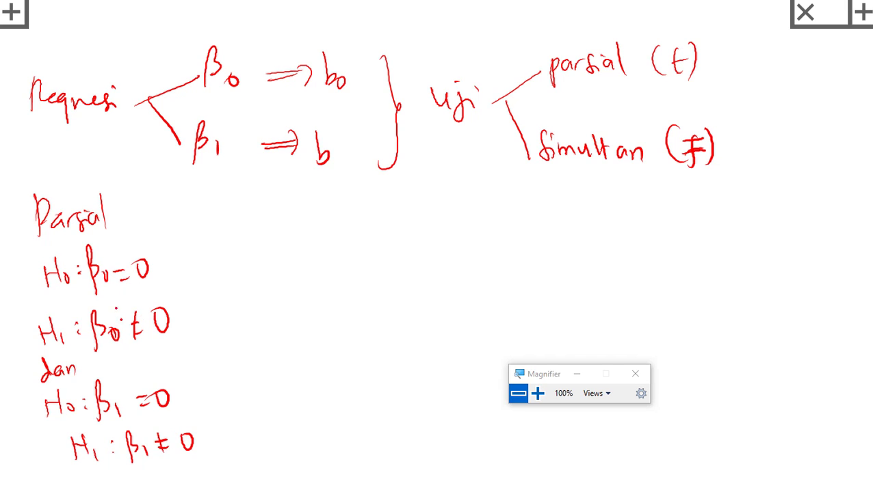
Draw boxes around the partial alternative hypotheses H1: β0 ≠ 0 and H1: β1 ≠ 0.
mouse_move(22, 318)
left_mouse_down()
mouse_move(102, 350)
mouse_move(168, 297)
mouse_move(25, 317)
left_mouse_up()
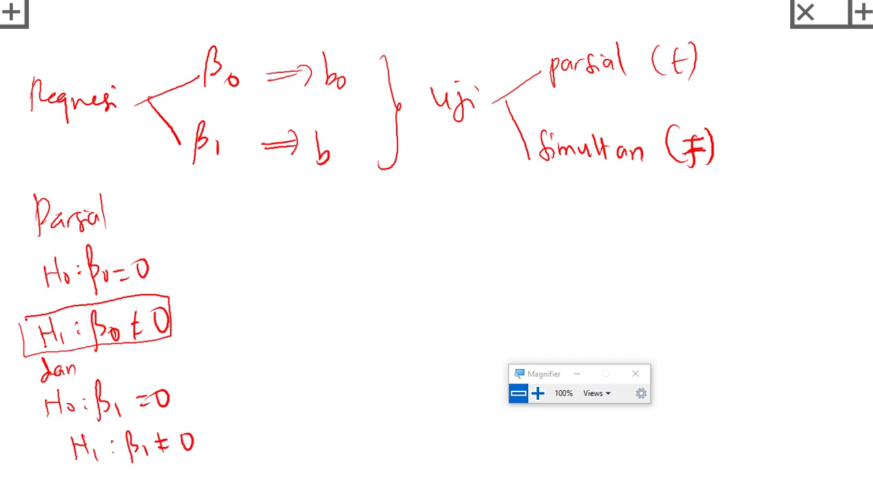
mouse_move(62, 438)
left_mouse_down()
mouse_move(174, 465)
mouse_move(203, 459)
left_mouse_up()
left_click_drag(200, 419, 205, 450)
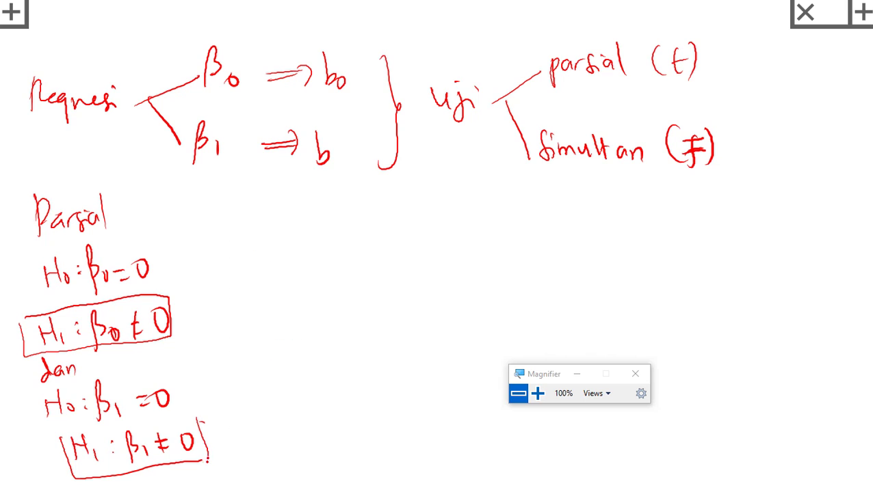
left_click_drag(52, 434, 198, 413)
left_click(124, 405)
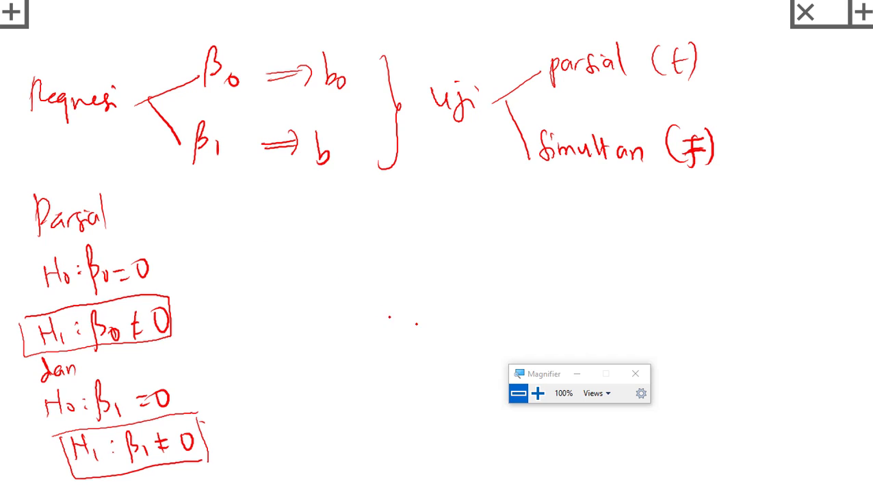
Move the Magnifier window clear of the notes and handwrite "Simultan" with H0: βi = 0 (Model tdk tepat).
left_click_drag(542, 376, 757, 444)
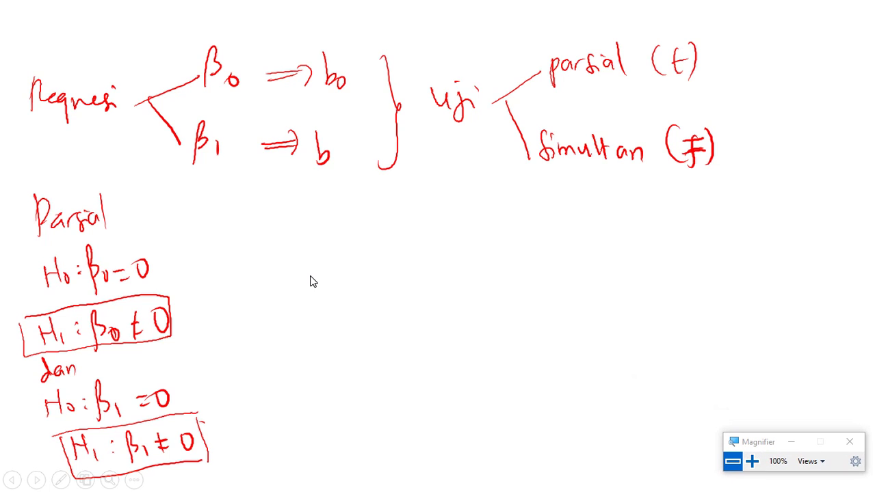
mouse_move(303, 216)
left_mouse_down()
mouse_move(317, 236)
mouse_move(354, 225)
mouse_move(397, 241)
left_mouse_up()
mouse_move(301, 273)
left_mouse_down()
mouse_move(316, 300)
mouse_move(414, 286)
left_mouse_up()
left_click_drag(403, 295, 432, 276)
mouse_move(495, 240)
left_mouse_down()
mouse_move(502, 308)
mouse_move(525, 290)
mouse_move(573, 282)
mouse_move(579, 293)
left_mouse_up()
mouse_move(602, 256)
left_mouse_down()
mouse_move(604, 285)
mouse_move(624, 272)
mouse_move(639, 283)
left_mouse_up()
mouse_move(657, 254)
left_mouse_down()
mouse_move(680, 285)
mouse_move(707, 281)
left_mouse_up()
left_click_drag(711, 253, 714, 276)
left_click_drag(733, 244, 720, 297)
Write the simultaneous alternative hypothesis H1: βi ≠ 0 below its null hypothesis.
mouse_move(320, 335)
left_mouse_down()
mouse_move(321, 372)
mouse_move(342, 350)
left_mouse_up()
left_click_drag(341, 334, 343, 372)
left_click_drag(348, 360, 350, 377)
left_click_drag(368, 352, 369, 359)
left_click_drag(402, 321, 402, 369)
left_click_drag(404, 325, 413, 359)
mouse_move(422, 351)
left_mouse_down()
mouse_move(424, 366)
mouse_move(456, 347)
left_mouse_up()
mouse_move(441, 357)
left_mouse_down()
mouse_move(457, 355)
mouse_move(449, 372)
left_mouse_up()
left_click_drag(479, 344, 525, 377)
Annotate the simultaneous alternative hypothesis with "(Model tepat)" and draw a box around H1: βi ≠ 0.
mouse_move(529, 339)
left_mouse_down()
mouse_move(529, 363)
mouse_move(550, 357)
left_mouse_up()
mouse_move(559, 338)
left_mouse_down()
mouse_move(555, 356)
mouse_move(565, 351)
left_mouse_up()
mouse_move(578, 324)
left_mouse_down()
mouse_move(576, 357)
mouse_move(599, 346)
left_mouse_up()
left_click_drag(592, 347, 607, 355)
mouse_move(646, 321)
left_mouse_down()
mouse_move(642, 351)
mouse_move(657, 335)
left_mouse_up()
left_click_drag(651, 342, 658, 365)
left_click_drag(666, 336, 690, 347)
left_click_drag(697, 328, 701, 351)
left_click_drag(704, 325, 714, 323)
left_click_drag(707, 319, 711, 364)
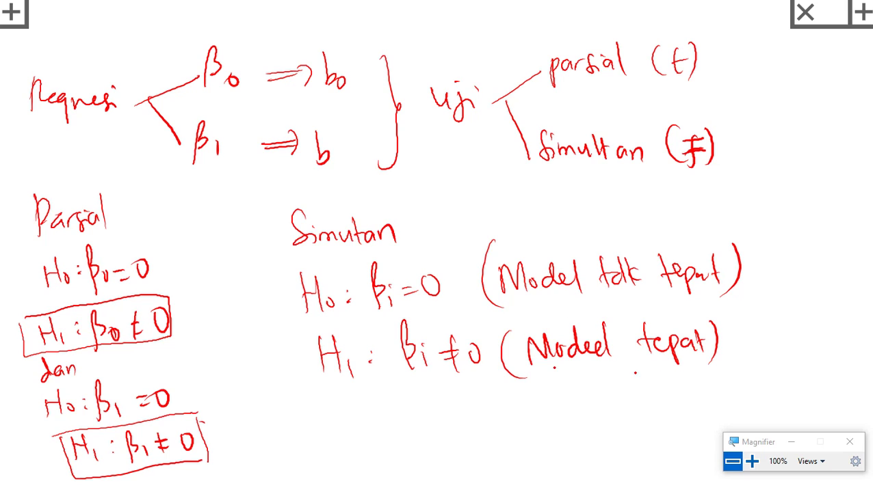
mouse_move(301, 332)
left_mouse_down()
mouse_move(305, 392)
mouse_move(495, 376)
mouse_move(474, 316)
mouse_move(296, 334)
left_mouse_up()
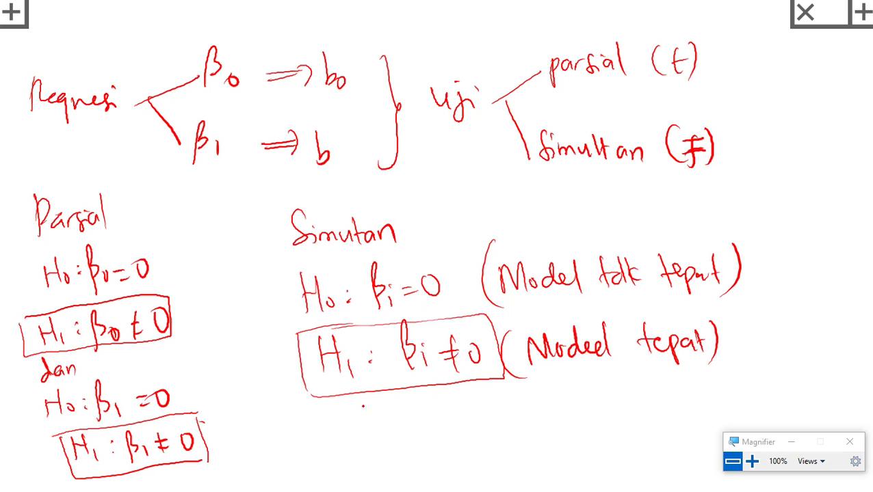
Add "(t)" beside the Parsial heading and "(F)" beside the Simultan heading.
mouse_move(133, 193)
left_mouse_down()
mouse_move(128, 234)
mouse_move(139, 237)
left_mouse_up()
mouse_move(135, 225)
left_mouse_down()
mouse_move(151, 223)
mouse_move(159, 242)
left_mouse_up()
left_click(156, 259)
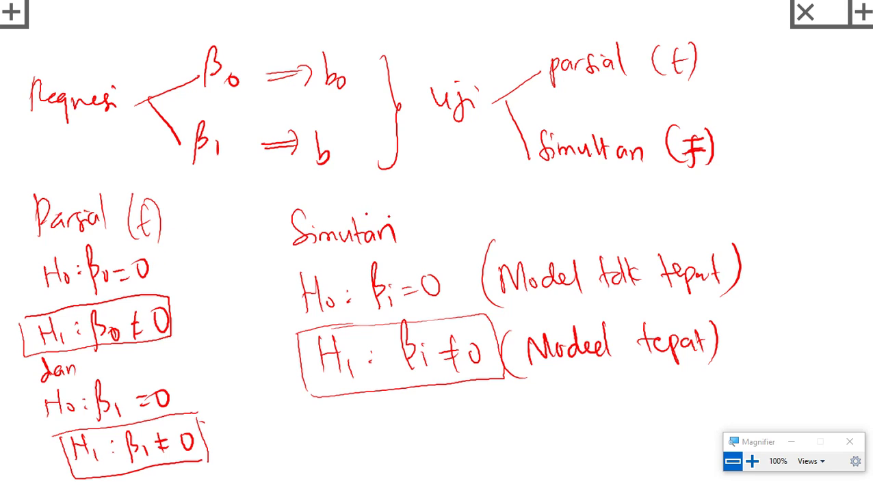
left_click_drag(444, 191, 431, 243)
mouse_move(452, 204)
left_mouse_down()
mouse_move(452, 239)
mouse_move(461, 205)
mouse_move(461, 213)
left_mouse_up()
left_click_drag(470, 182, 476, 242)
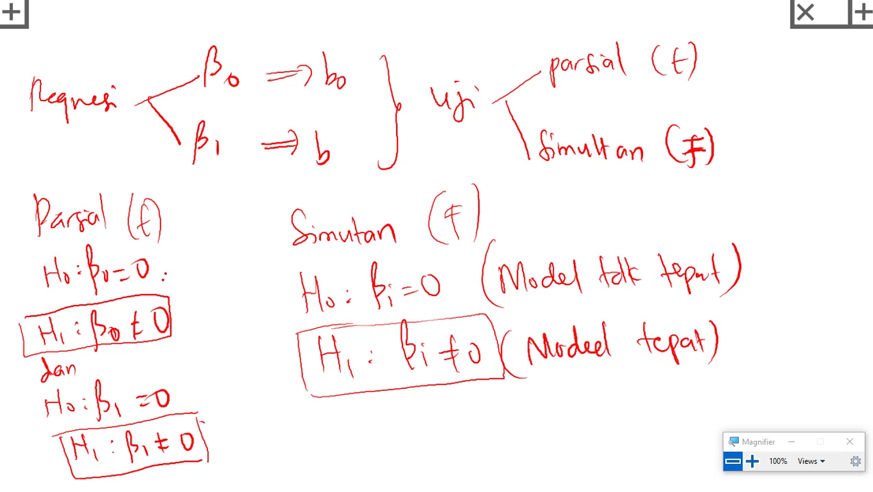
Draw an arrow from H0: β0 = 0 to its alternative and write the rule "Pvalue < α ⇒ TOLAK H0".
mouse_move(169, 267)
left_mouse_down()
mouse_move(187, 323)
mouse_move(196, 316)
mouse_move(186, 323)
left_mouse_up()
mouse_move(332, 417)
left_mouse_down()
mouse_move(336, 451)
mouse_move(386, 428)
mouse_move(406, 443)
left_mouse_up()
mouse_move(457, 416)
left_mouse_down()
mouse_move(456, 440)
mouse_move(428, 446)
left_mouse_up()
left_click_drag(484, 418, 487, 437)
mouse_move(516, 411)
left_mouse_down()
mouse_move(574, 434)
mouse_move(595, 410)
mouse_move(630, 408)
mouse_move(651, 428)
mouse_move(646, 405)
mouse_move(658, 429)
mouse_move(675, 426)
left_mouse_up()
mouse_move(674, 415)
left_mouse_down()
mouse_move(685, 412)
mouse_move(685, 425)
left_mouse_up()
left_click_drag(695, 407, 693, 409)
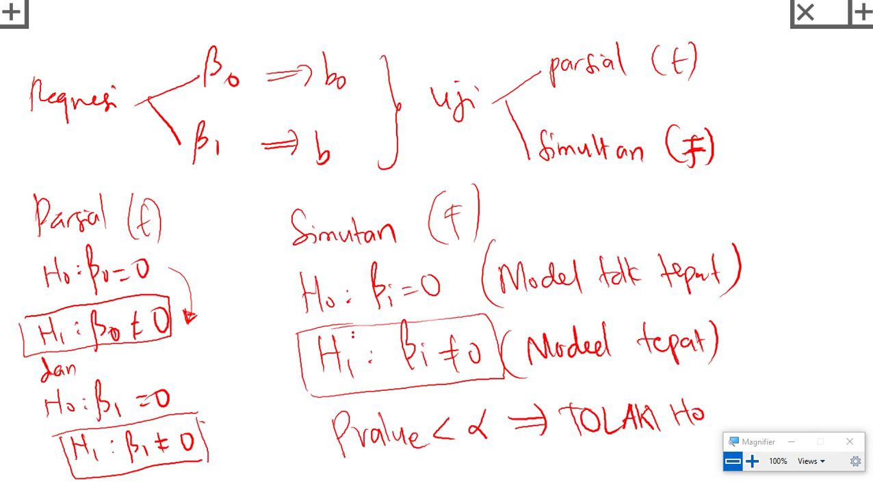
Check the coefficients table in the SPSS output, return to the PowerPoint slide show and erase all ink on the slide.
key("alt+Tab")
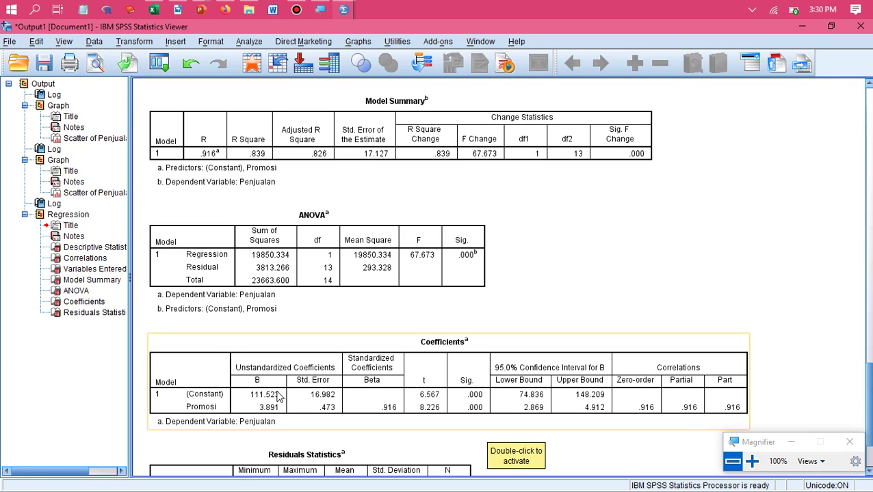
key("alt+Tab")
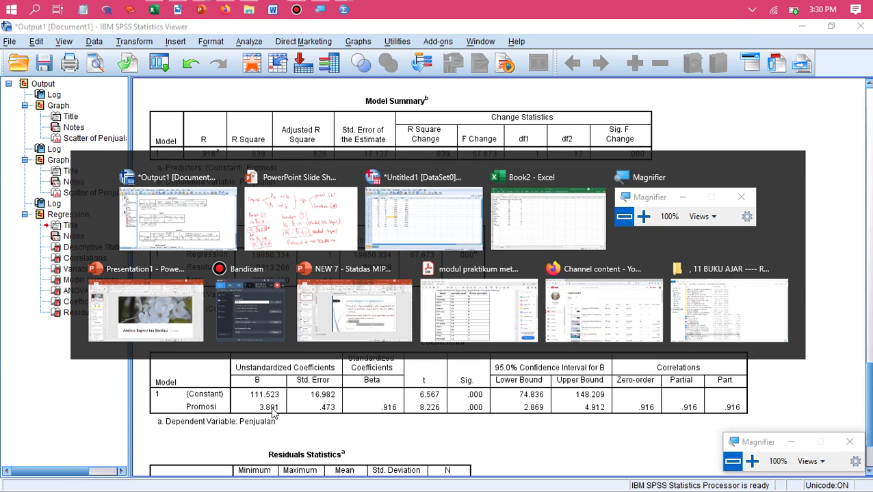
key("Right")
key("Left")
right_click(292, 301)
mouse_move(375, 209)
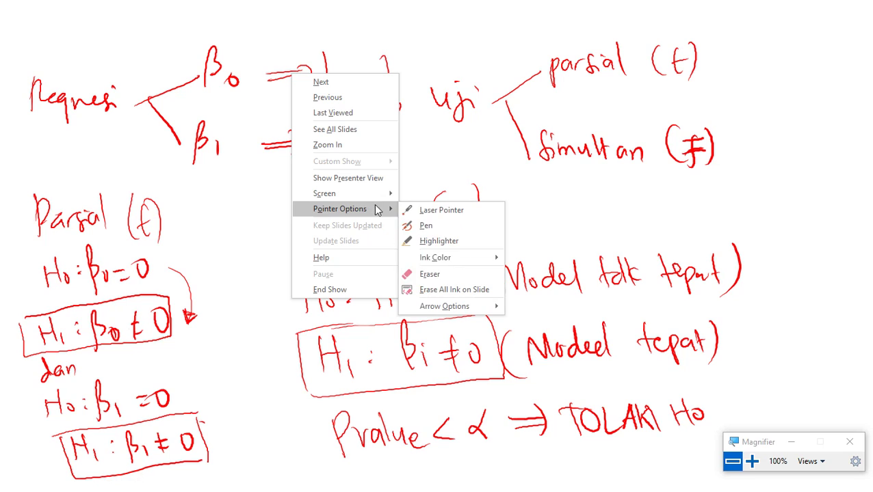
left_click(431, 290)
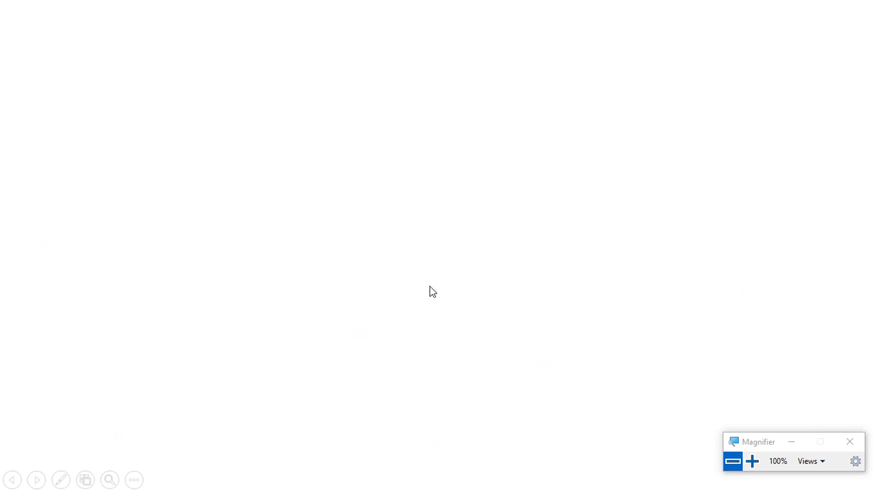
Handwrite the general regression equation "ŷ = b0 + b1 X" at the top of the blank slide.
mouse_move(111, 78)
left_mouse_down()
mouse_move(111, 102)
mouse_move(93, 131)
left_mouse_up()
left_click_drag(95, 63, 109, 63)
left_click_drag(129, 97, 141, 105)
left_click_drag(182, 61, 199, 110)
mouse_move(214, 104)
left_mouse_down()
mouse_move(217, 115)
mouse_move(218, 102)
left_mouse_up()
left_click_drag(240, 101, 264, 99)
left_click_drag(251, 88, 250, 119)
mouse_move(282, 68)
left_mouse_down()
mouse_move(287, 108)
mouse_move(315, 111)
left_mouse_up()
Write "= 111,523 +" beneath the general equation, taking the constant from the SPSS coefficients table.
left_click_drag(345, 72, 368, 104)
left_click_drag(374, 74, 349, 110)
left_click_drag(144, 178, 154, 176)
left_click_drag(147, 188, 162, 184)
mouse_move(175, 163)
left_mouse_down()
mouse_move(180, 197)
mouse_move(192, 194)
left_mouse_up()
mouse_move(199, 162)
left_mouse_down()
mouse_move(204, 191)
mouse_move(221, 199)
left_mouse_up()
key("alt+Tab")
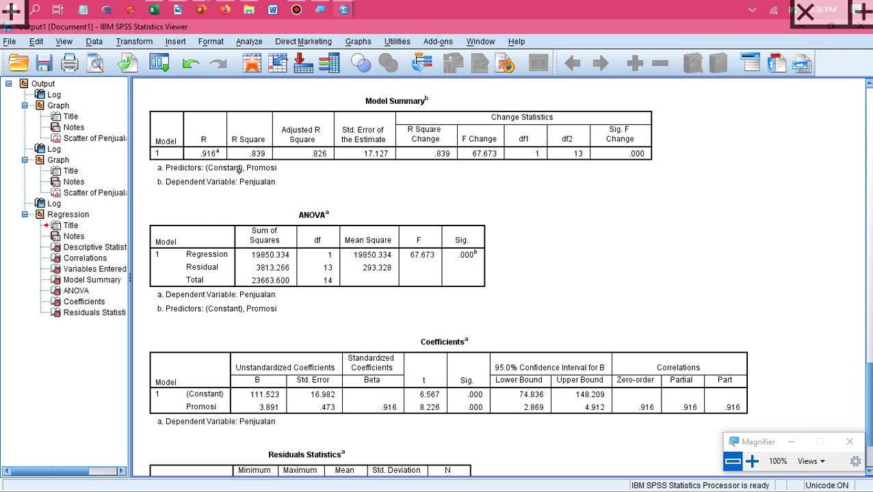
key("alt+Tab")
left_click_drag(249, 165, 250, 193)
left_click_drag(250, 164, 262, 162)
left_click_drag(268, 172, 296, 191)
mouse_move(301, 168)
left_mouse_down()
mouse_move(314, 194)
mouse_move(374, 176)
left_mouse_up()
left_click_drag(362, 160, 363, 196)
Check the Promosi coefficient in the SPSS output and complete the fitted equation with "3.891 X".
key("alt+Tab")
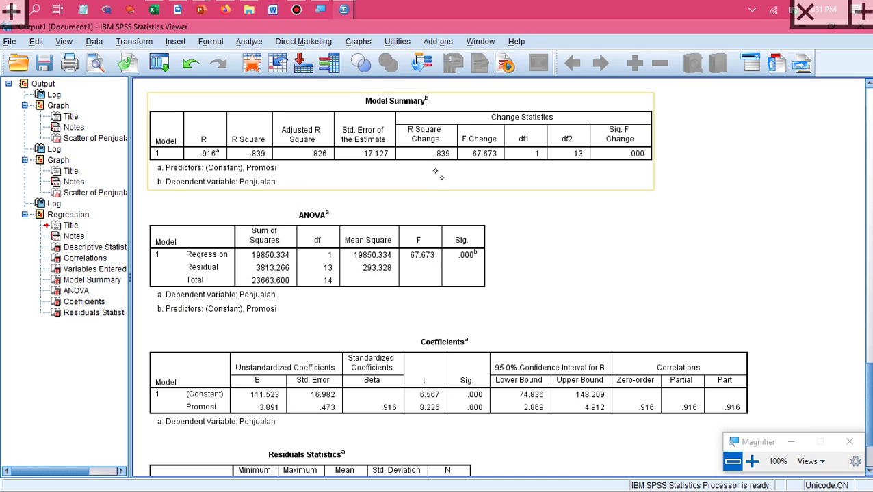
key("alt+Tab")
left_click_drag(404, 159, 408, 186)
left_click_drag(472, 163, 490, 190)
left_click_drag(511, 163, 514, 186)
mouse_move(531, 154)
left_mouse_down()
mouse_move(560, 179)
mouse_move(539, 189)
left_mouse_up()
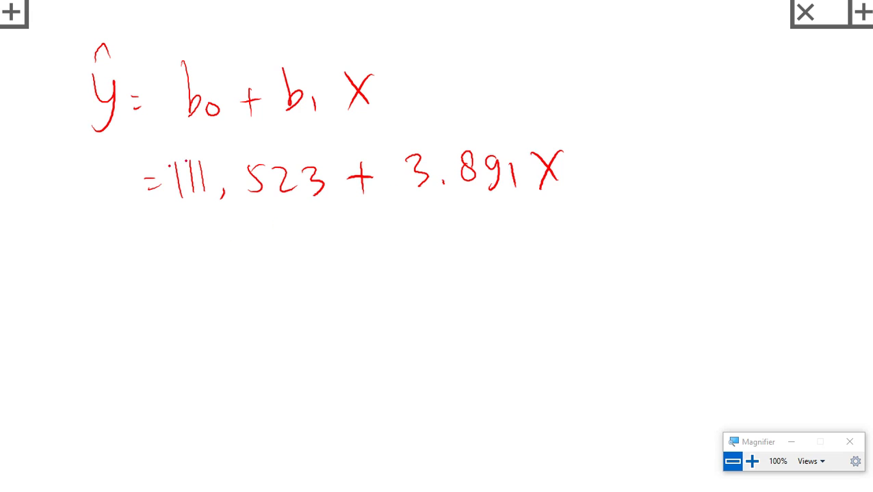
Add ŷ in front of the fitted equation and draw a box around the whole equation.
mouse_move(95, 175)
left_mouse_down()
mouse_move(102, 216)
mouse_move(106, 167)
left_mouse_up()
left_click_drag(64, 156, 67, 230)
mouse_move(82, 230)
left_mouse_down()
mouse_move(595, 198)
mouse_move(408, 125)
mouse_move(227, 130)
mouse_move(67, 156)
left_mouse_up()
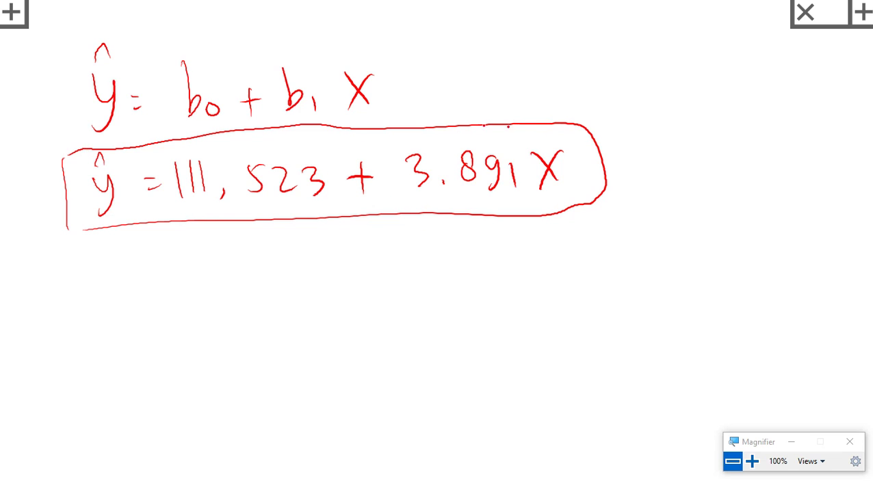
Draw an arrow from the X in the fitted equation and label it "biaya promosi (juta)".
mouse_move(543, 144)
left_mouse_down()
mouse_move(567, 78)
mouse_move(580, 87)
left_mouse_up()
mouse_move(596, 39)
left_mouse_down()
mouse_move(596, 69)
mouse_move(612, 72)
left_mouse_up()
mouse_move(620, 61)
left_mouse_down()
mouse_move(623, 71)
mouse_move(646, 61)
mouse_move(702, 69)
mouse_move(723, 61)
mouse_move(773, 71)
left_mouse_up()
left_click_drag(779, 44, 776, 49)
left_click_drag(648, 97, 646, 134)
mouse_move(673, 111)
left_mouse_down()
mouse_move(664, 143)
mouse_move(703, 128)
left_mouse_up()
left_click(673, 108)
left_click_drag(698, 115, 730, 117)
left_click_drag(729, 95, 733, 149)
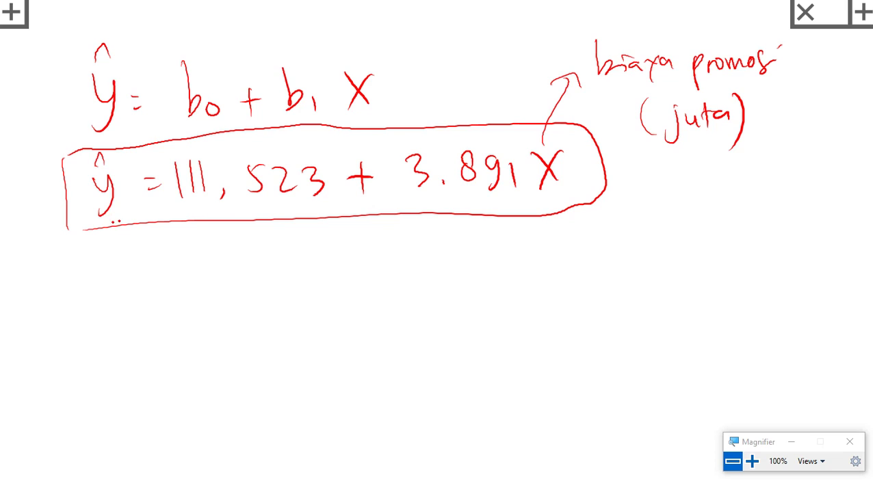
Reinforce the plus sign in the fitted equation and write the example costs "1 jt" and "2 jt" below it.
mouse_move(349, 176)
left_mouse_down()
mouse_move(375, 172)
mouse_move(350, 175)
mouse_move(361, 192)
left_mouse_up()
left_click(136, 281)
left_click(136, 288)
left_click_drag(139, 286, 149, 304)
left_click_drag(199, 282, 186, 311)
left_click(194, 271)
mouse_move(209, 270)
left_mouse_down()
mouse_move(212, 299)
mouse_move(224, 284)
left_mouse_up()
left_click(149, 367)
left_click_drag(145, 349, 170, 367)
mouse_move(200, 342)
left_mouse_down()
mouse_move(209, 335)
mouse_move(229, 357)
left_mouse_up()
left_click_drag(235, 340, 228, 375)
mouse_move(247, 331)
left_mouse_down()
mouse_move(249, 359)
mouse_move(262, 342)
left_mouse_up()
mouse_move(201, 350)
left_mouse_down()
mouse_move(209, 340)
mouse_move(218, 357)
left_mouse_up()
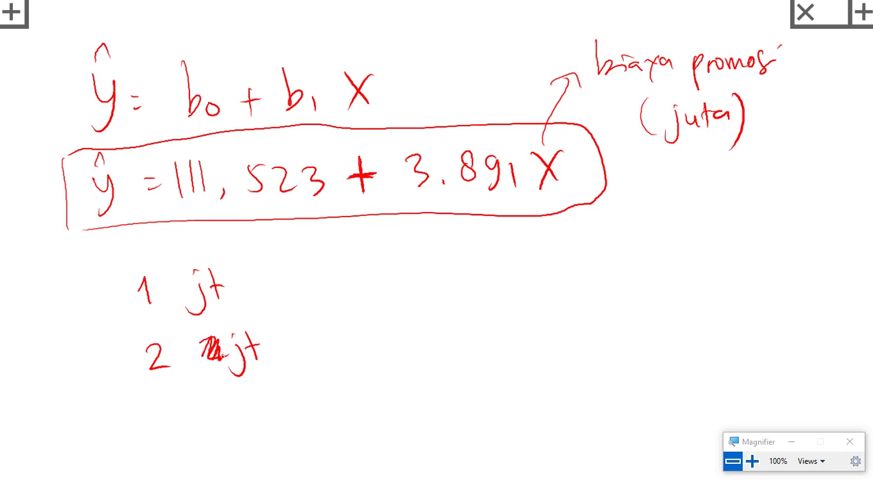
Bracket the 1 jt and 2 jt examples with an outgoing arrow and underline 3.891 in the fitted equation.
mouse_move(277, 258)
left_mouse_down()
mouse_move(319, 327)
mouse_move(309, 365)
left_mouse_up()
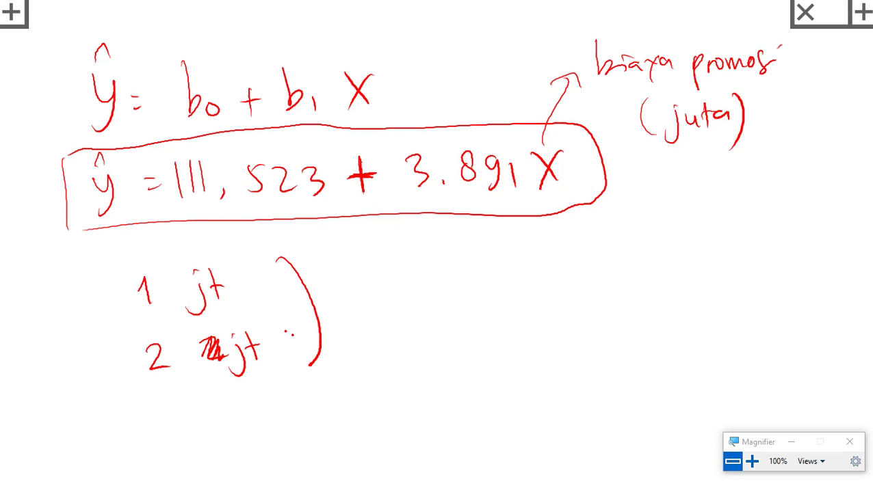
mouse_move(309, 280)
left_mouse_down()
mouse_move(409, 277)
mouse_move(403, 288)
left_mouse_up()
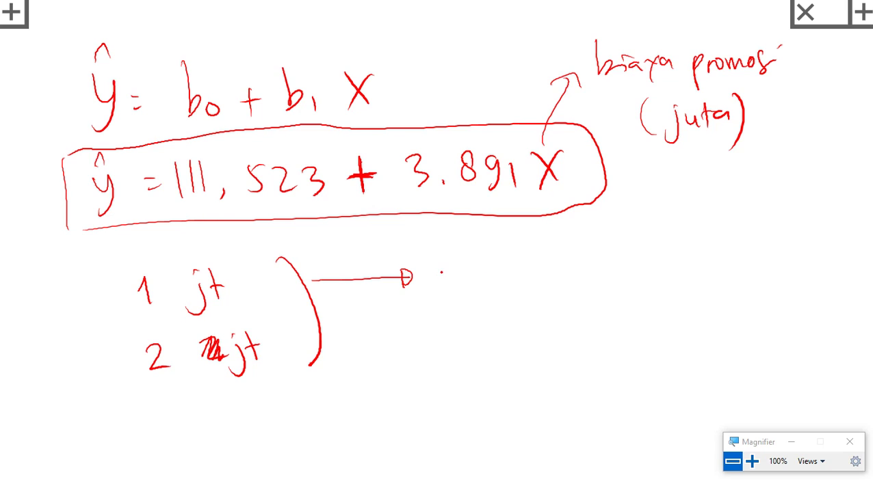
mouse_move(419, 196)
left_mouse_down()
mouse_move(497, 209)
mouse_move(525, 195)
left_mouse_up()
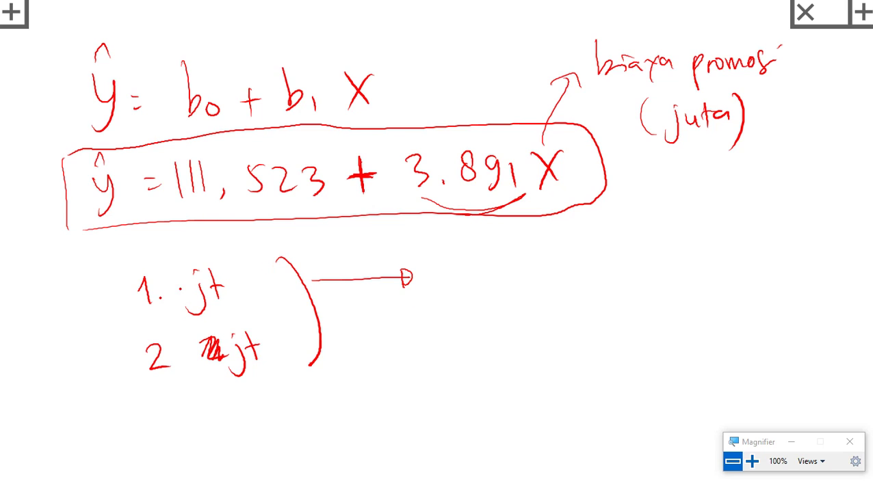
Circle the 1 of "1 jt" and write "x =" in front of it.
left_click_drag(143, 262, 193, 272)
left_click_drag(101, 299, 111, 309)
left_click_drag(110, 298, 101, 309)
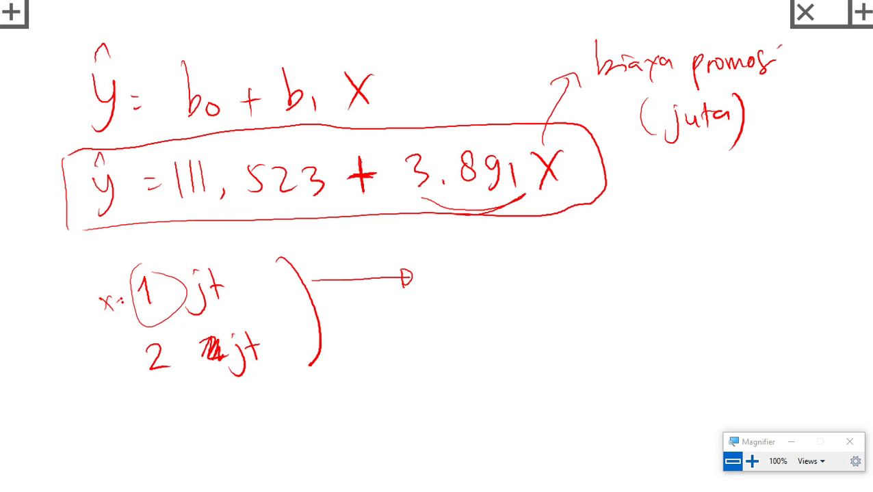
Write the prediction "111,523 + 3,891 ≈ 115" beside the arrow for the 1 jt example.
left_click_drag(452, 265, 453, 290)
mouse_move(460, 263)
left_mouse_down()
mouse_move(461, 287)
mouse_move(470, 286)
left_mouse_up()
mouse_move(487, 277)
left_mouse_down()
mouse_move(484, 290)
mouse_move(498, 287)
left_mouse_up()
mouse_move(499, 263)
left_mouse_down()
mouse_move(535, 283)
mouse_move(546, 277)
left_mouse_up()
mouse_move(539, 268)
left_mouse_down()
mouse_move(540, 287)
mouse_move(569, 276)
left_mouse_up()
mouse_move(561, 266)
left_mouse_down()
mouse_move(561, 284)
mouse_move(582, 283)
left_mouse_up()
mouse_move(601, 272)
left_mouse_down()
mouse_move(599, 281)
mouse_move(618, 266)
mouse_move(625, 272)
left_mouse_up()
mouse_move(636, 264)
left_mouse_down()
mouse_move(631, 286)
mouse_move(643, 285)
left_mouse_up()
left_click_drag(649, 264, 667, 272)
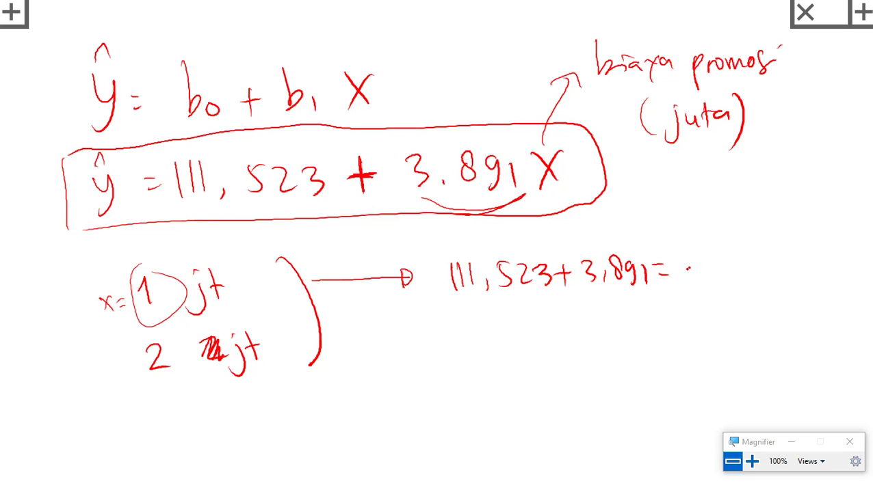
left_click_drag(693, 257, 693, 280)
mouse_move(706, 254)
left_mouse_down()
mouse_move(705, 278)
mouse_move(715, 280)
left_mouse_up()
left_click_drag(717, 256, 736, 252)
left_click_drag(645, 270, 684, 262)
left_click_drag(661, 277, 684, 272)
Draw a double arrow from the 2 jt example and write its prediction "111,523 + 7,6 ≈ 119".
left_click_drag(340, 355, 396, 347)
mouse_move(350, 361)
left_mouse_down()
mouse_move(401, 353)
mouse_move(412, 363)
left_mouse_up()
left_click_drag(464, 324, 469, 347)
left_click_drag(473, 322, 478, 344)
left_click_drag(483, 323, 490, 343)
mouse_move(503, 339)
left_mouse_down()
mouse_move(502, 350)
mouse_move(514, 346)
left_mouse_up()
mouse_move(519, 323)
left_mouse_down()
mouse_move(535, 320)
mouse_move(555, 342)
left_mouse_up()
mouse_move(556, 323)
left_mouse_down()
mouse_move(557, 347)
mouse_move(599, 334)
left_mouse_up()
mouse_move(585, 323)
left_mouse_down()
mouse_move(586, 346)
mouse_move(625, 344)
left_mouse_up()
mouse_move(641, 320)
left_mouse_down()
mouse_move(646, 328)
mouse_move(696, 320)
mouse_move(700, 336)
left_mouse_up()
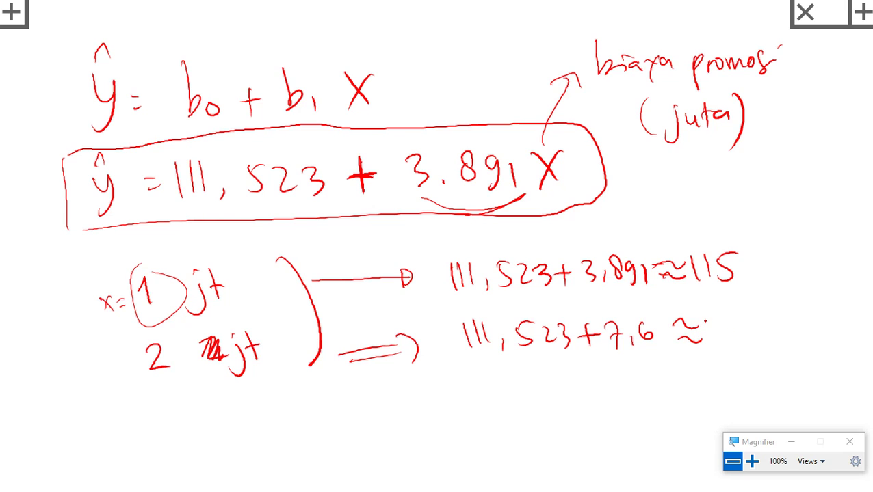
mouse_move(717, 316)
left_mouse_down()
mouse_move(719, 340)
mouse_move(757, 343)
left_mouse_up()
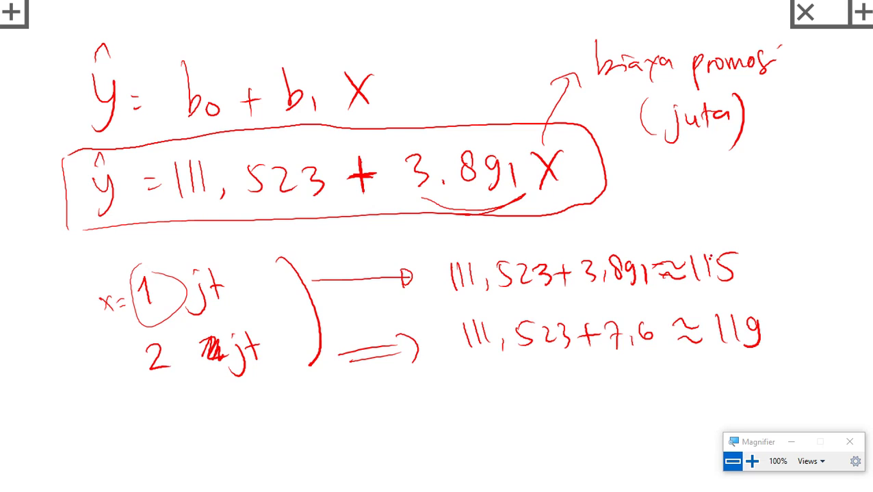
Bracket the two predictions, write their difference as "≈ 3,89" and circle it.
mouse_move(760, 260)
left_mouse_down()
mouse_move(779, 301)
mouse_move(777, 332)
left_mouse_up()
left_click(790, 299)
mouse_move(799, 280)
left_mouse_down()
mouse_move(811, 305)
mouse_move(797, 291)
mouse_move(796, 299)
mouse_move(817, 302)
left_mouse_up()
mouse_move(834, 283)
left_mouse_down()
mouse_move(826, 300)
mouse_move(830, 292)
left_mouse_up()
left_click_drag(850, 284, 834, 309)
mouse_move(783, 316)
left_mouse_down()
mouse_move(853, 262)
mouse_move(785, 301)
left_mouse_up()
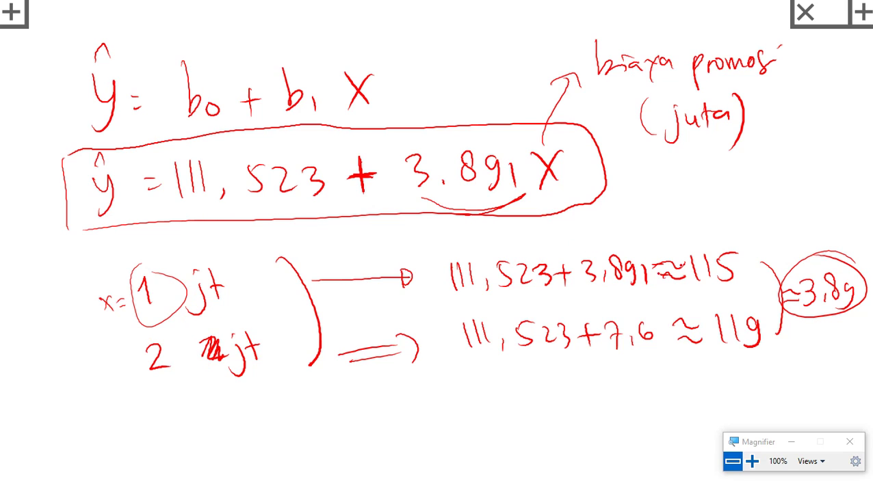
Circle the predicted values 115 and 119.
mouse_move(729, 242)
left_mouse_down()
mouse_move(704, 292)
mouse_move(729, 231)
left_mouse_up()
left_click_drag(721, 310, 709, 368)
right_click(752, 370)
left_click(724, 310)
mouse_move(722, 301)
left_mouse_down()
mouse_move(759, 364)
mouse_move(709, 373)
left_mouse_up()
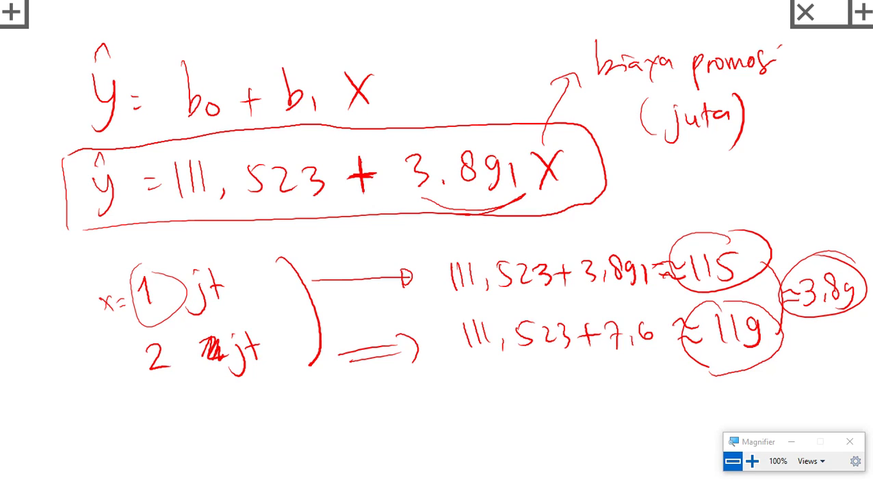
Return to the SPSS output and run a two-tailed Pearson bivariate correlation between Penjualan and Promosi, starting from reset settings.
key("Escape")
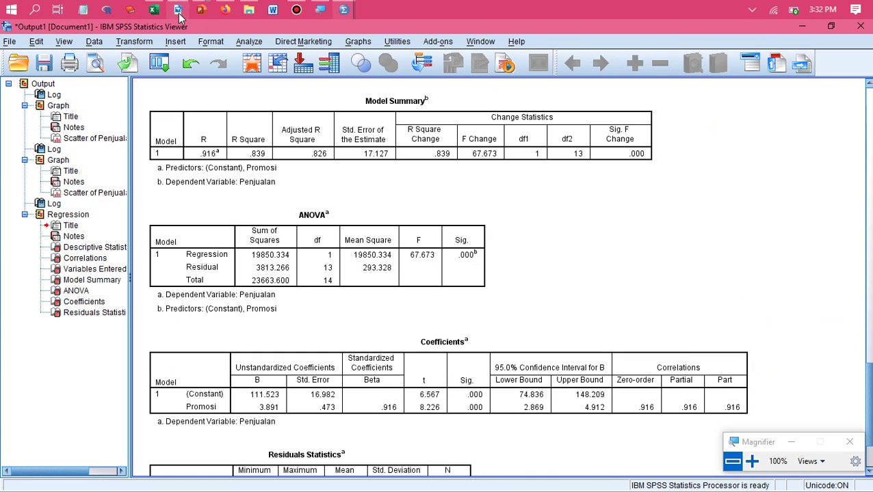
mouse_move(179, 17)
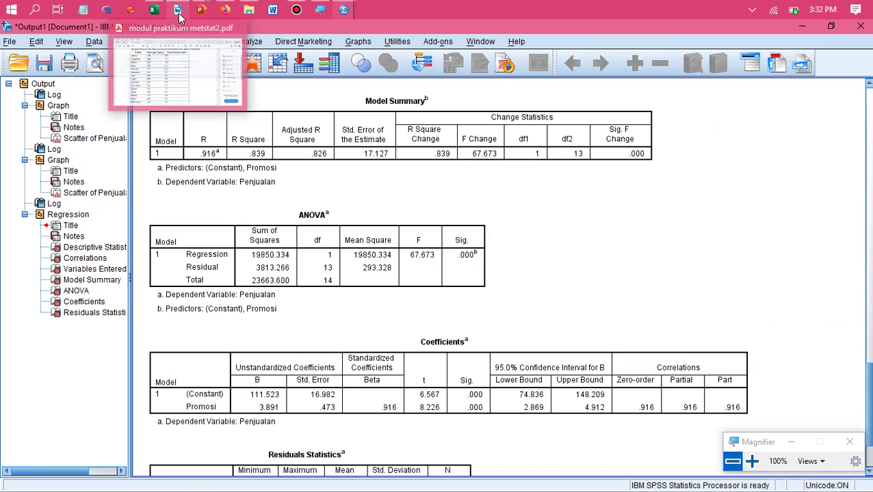
left_click(250, 43)
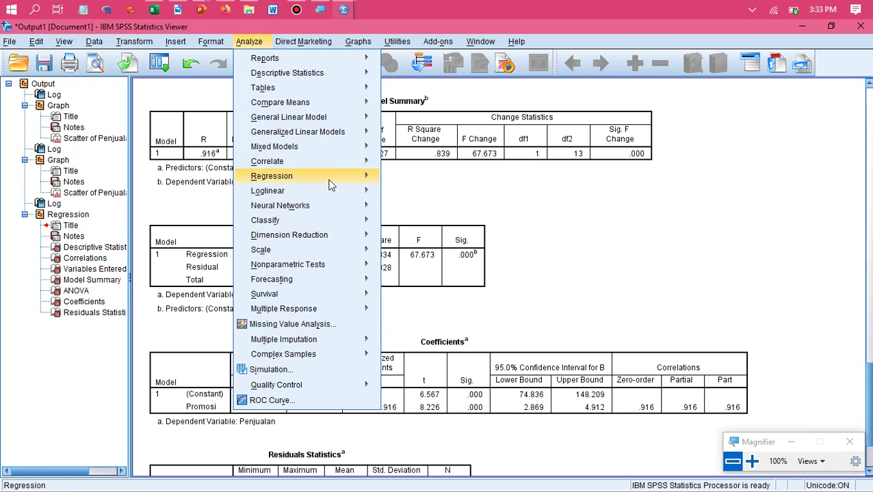
mouse_move(337, 165)
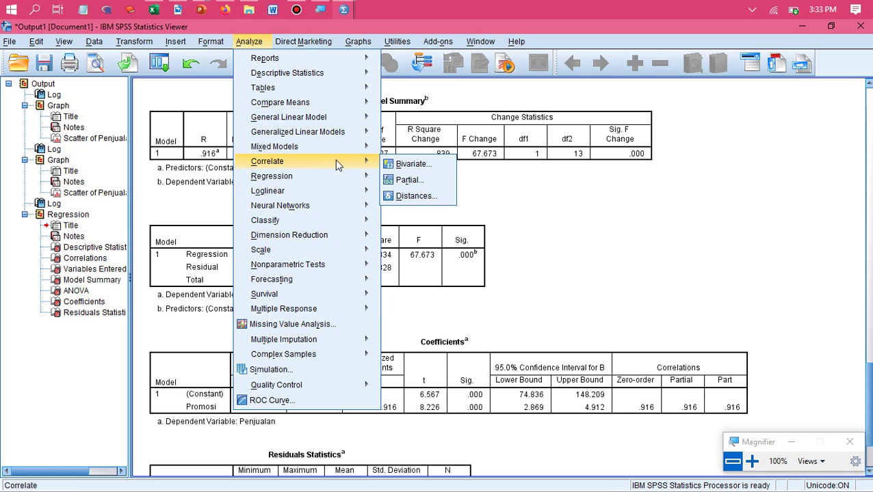
left_click(394, 170)
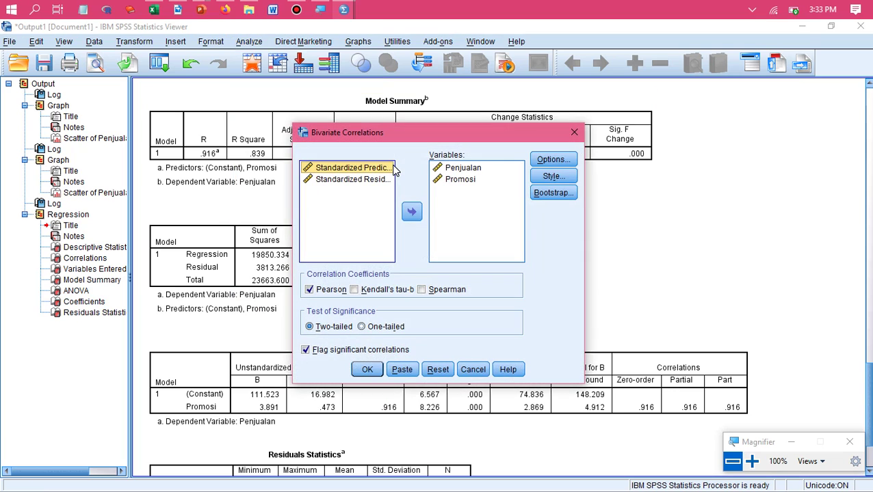
left_click(437, 370)
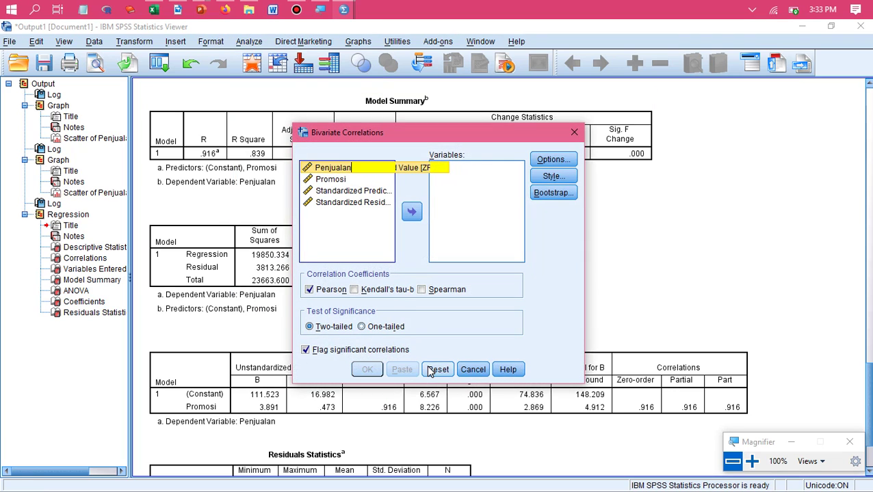
left_click(330, 179)
left_click(333, 168, "shift")
left_click(411, 212)
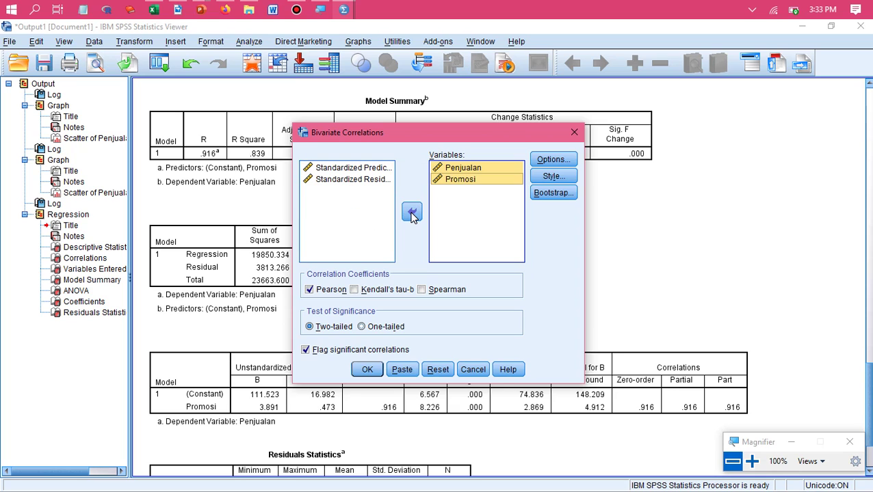
left_click(314, 290)
left_click(315, 290)
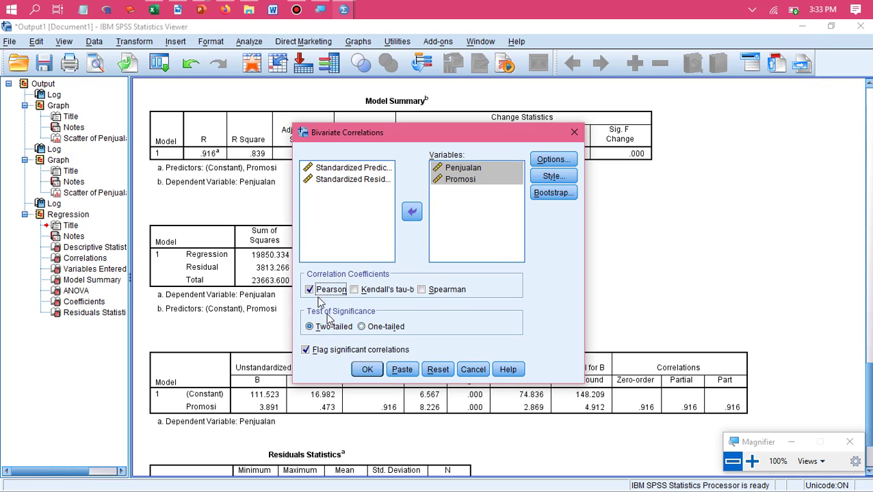
left_click(366, 374)
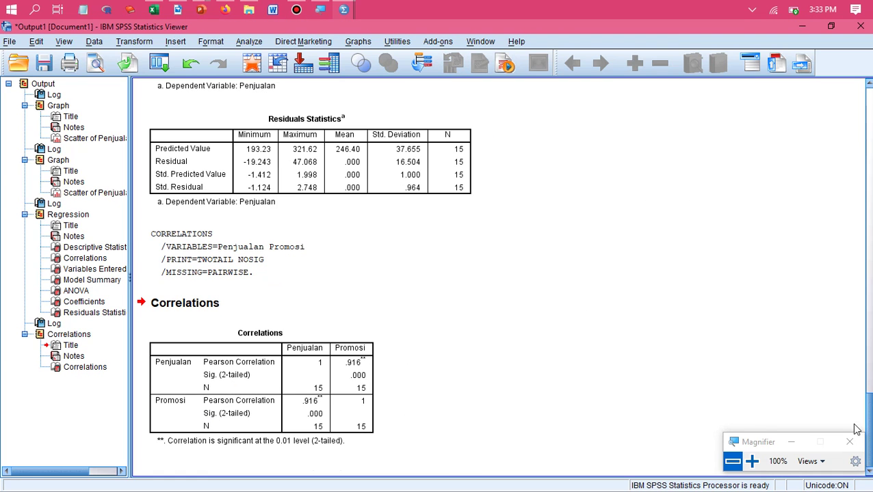
left_click(334, 362)
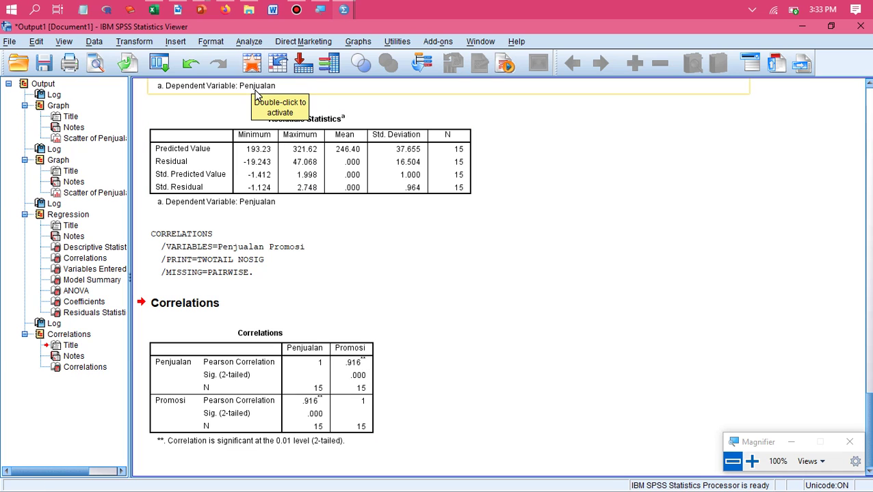
Examine the saved ZPR_1 and ZRE_1 columns in the SPSS data editor, going through ZPR_1 down to row 15.
key("alt+Tab")
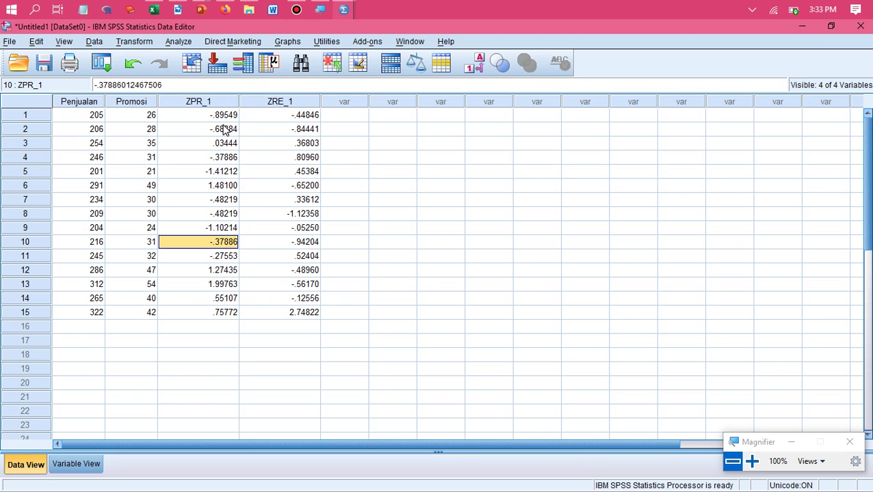
left_click(220, 101)
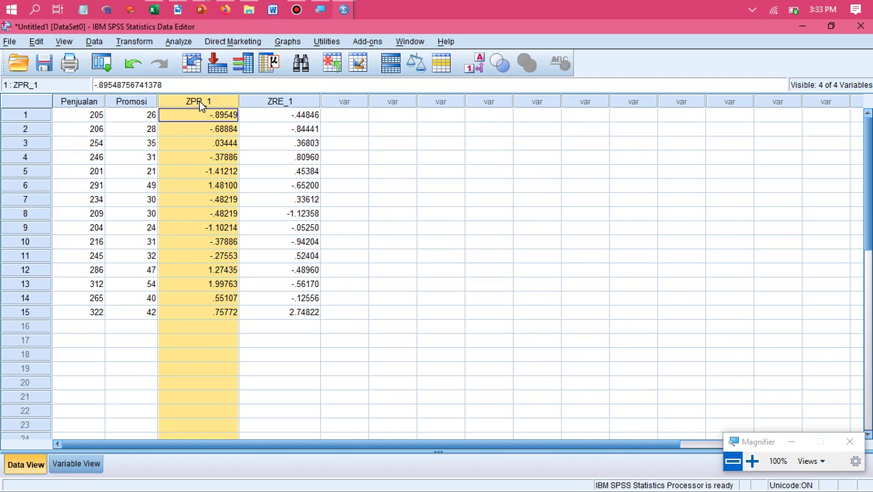
left_click(274, 100)
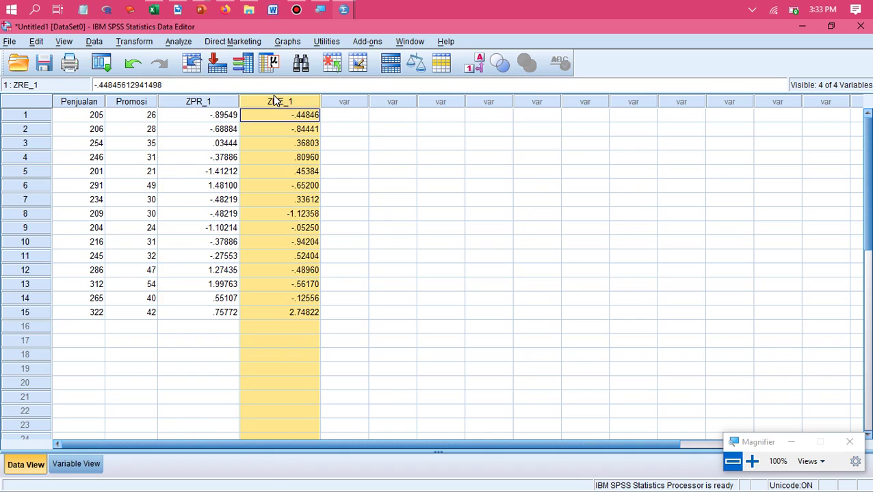
left_click(222, 118)
key("Down")
key("Down")
key("Down")
key("Down")
key("Down")
key("Down")
key("Down")
key("Down")
key("Down")
key("Down")
key("Down")
key("Down")
key("Down")
key("Down")
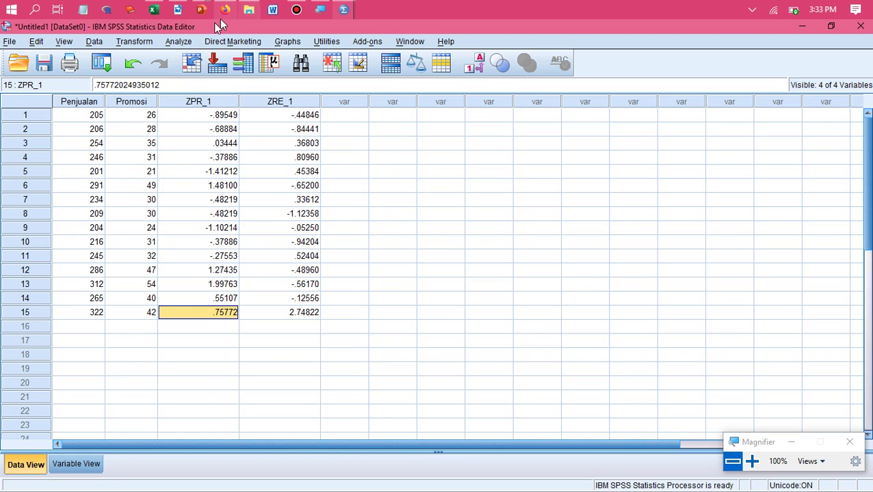
Rerun the linear regression of Penjualan on Promosi, also saving unstandardized predicted values and unstandardized residuals.
left_click(179, 42)
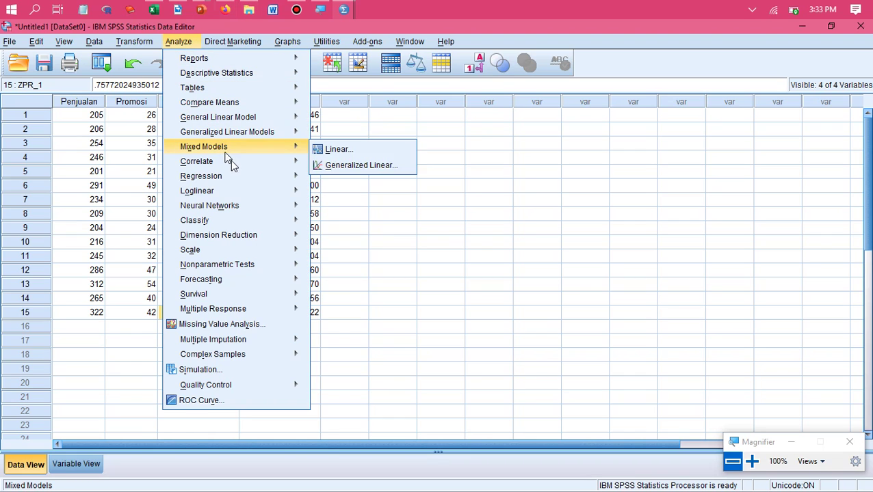
mouse_move(241, 176)
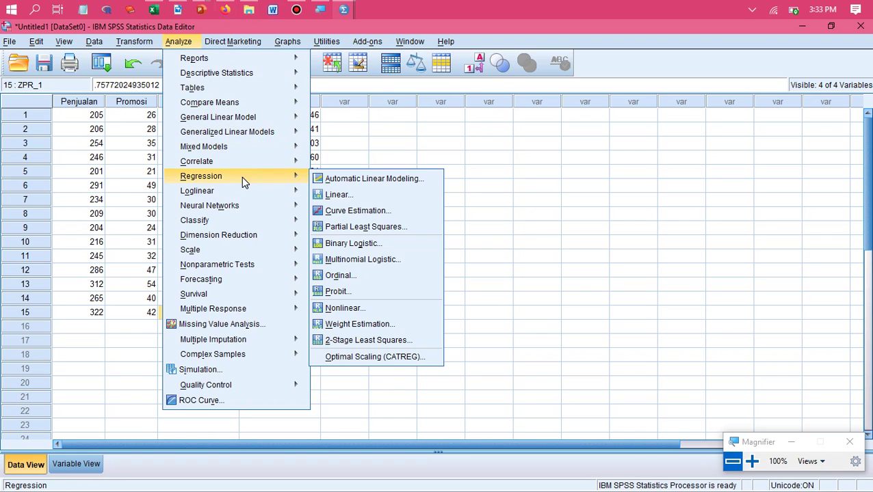
left_click(331, 195)
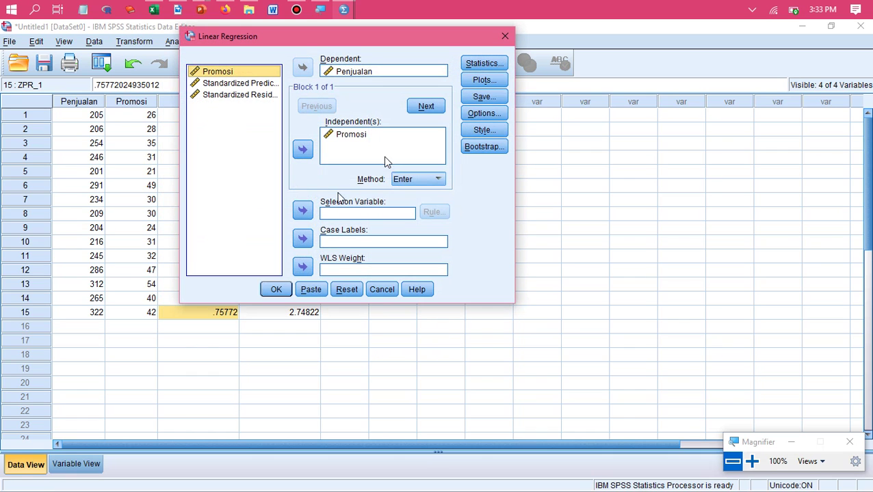
left_click(484, 97)
left_click(258, 69)
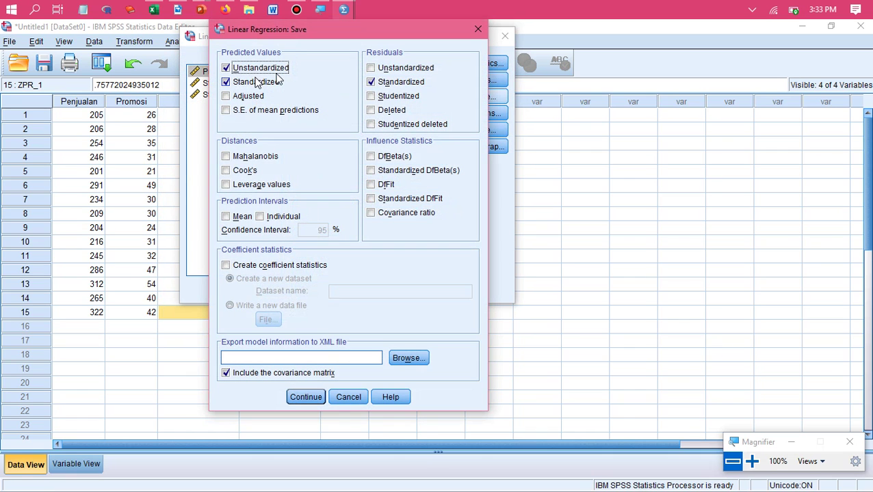
left_click(369, 68)
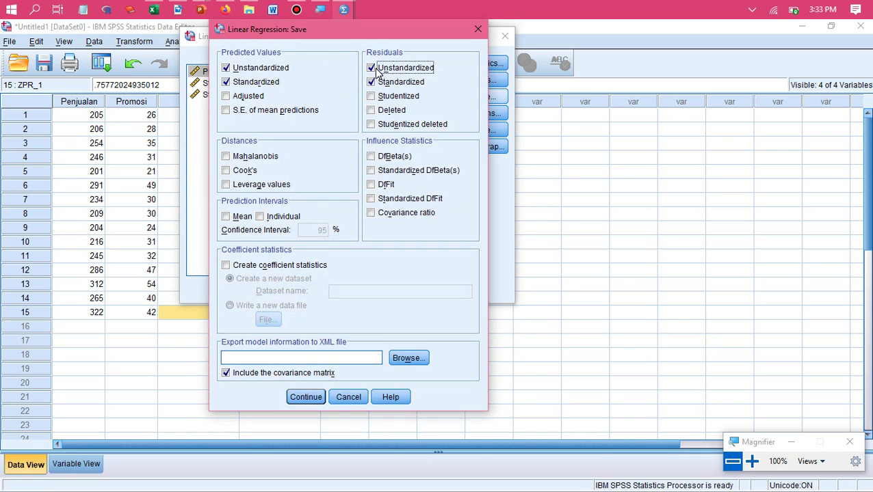
left_click(311, 397)
left_click(276, 290)
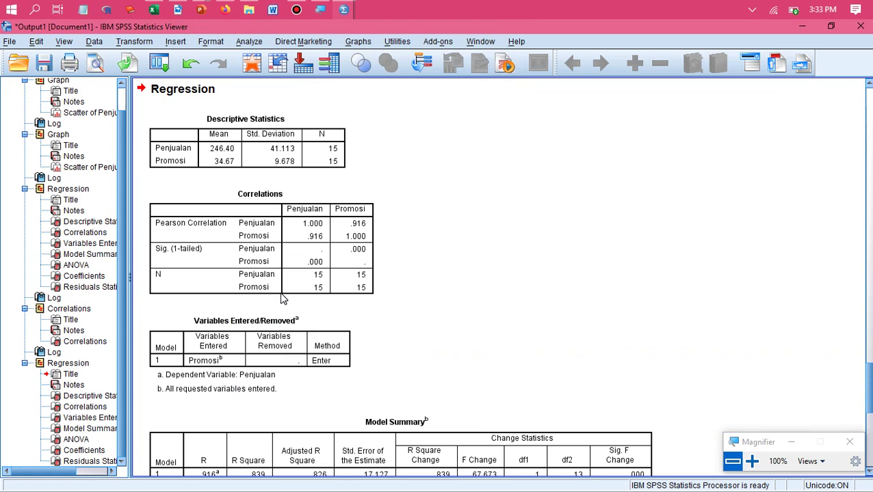
Examine the saved PRE_1 and RES_1 columns in the SPSS data editor.
key("alt+Tab")
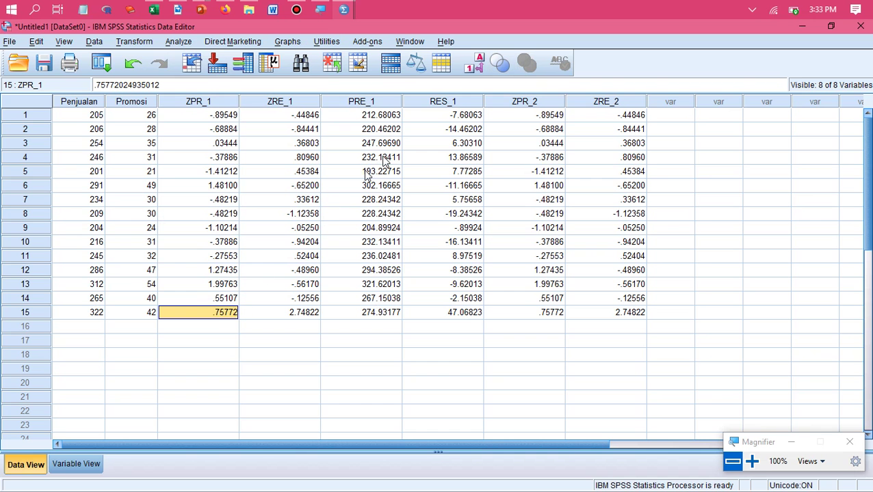
left_click(379, 101)
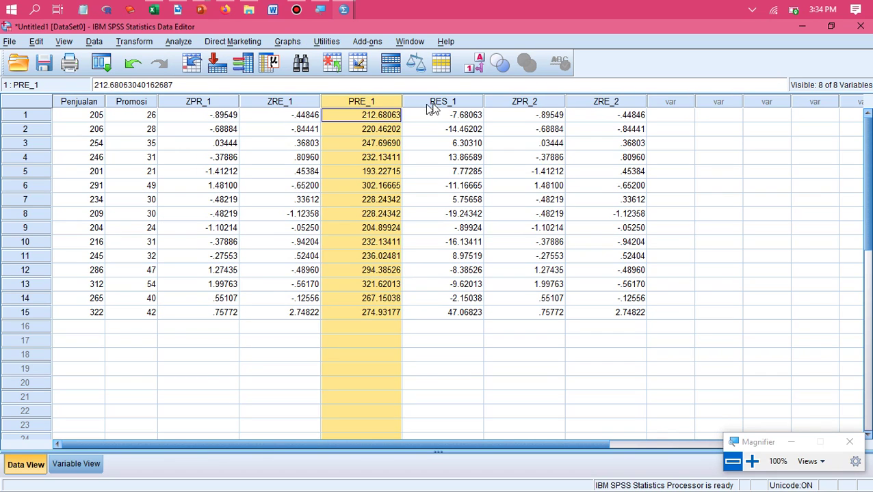
left_click(442, 101)
left_click(374, 101)
Create a simple scatterplot with Penjualan on the Y axis and Unstandardized Predicted Value on the X axis, and view it in the output.
left_click(287, 43)
mouse_move(345, 123)
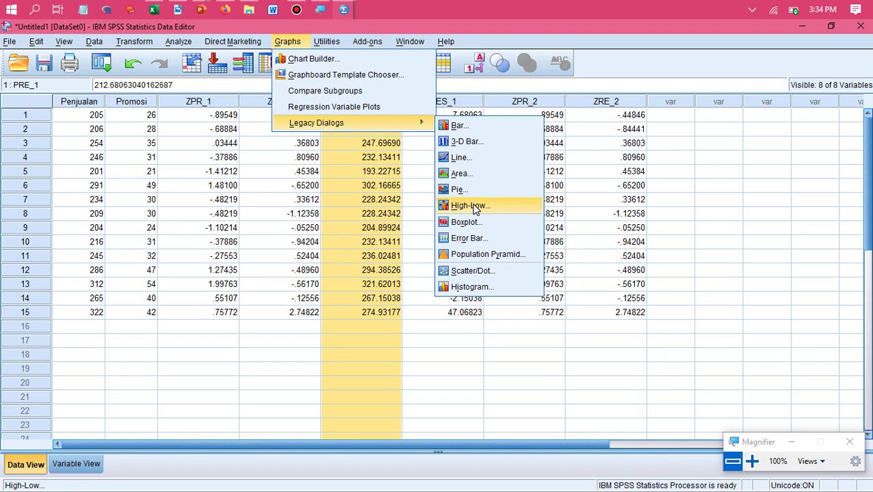
left_click(472, 270)
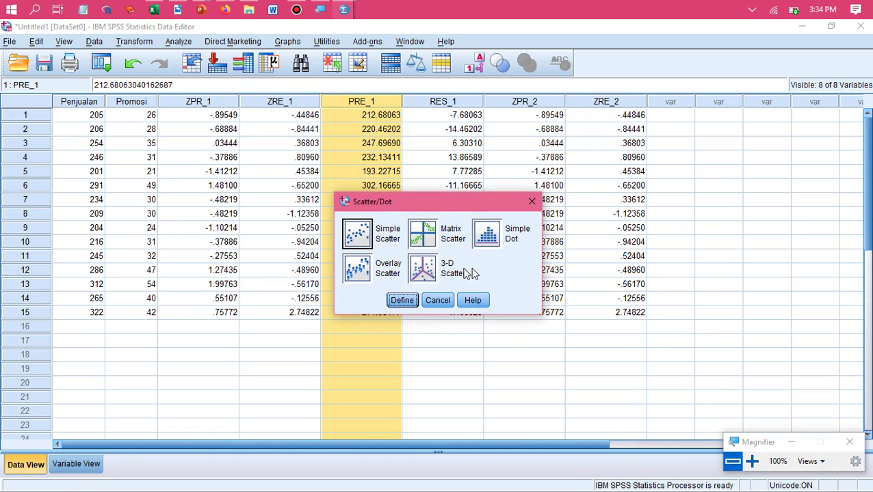
left_click(403, 299)
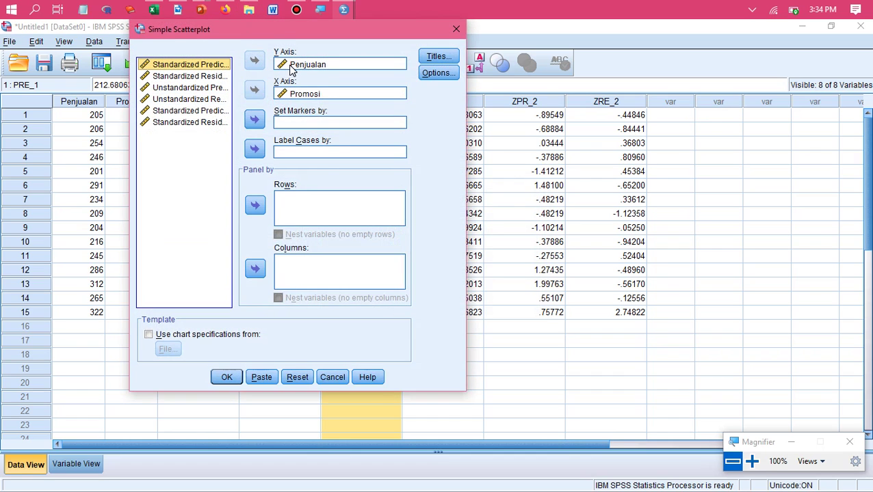
mouse_move(296, 96)
left_mouse_down()
mouse_move(247, 157)
mouse_move(230, 103)
mouse_move(288, 95)
left_mouse_up()
left_click(226, 377)
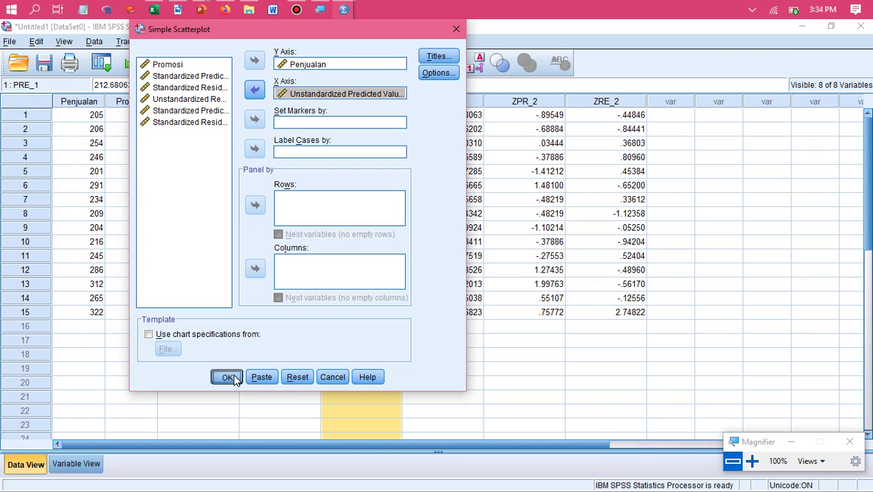
left_click_drag(870, 407, 870, 437)
left_click(409, 341)
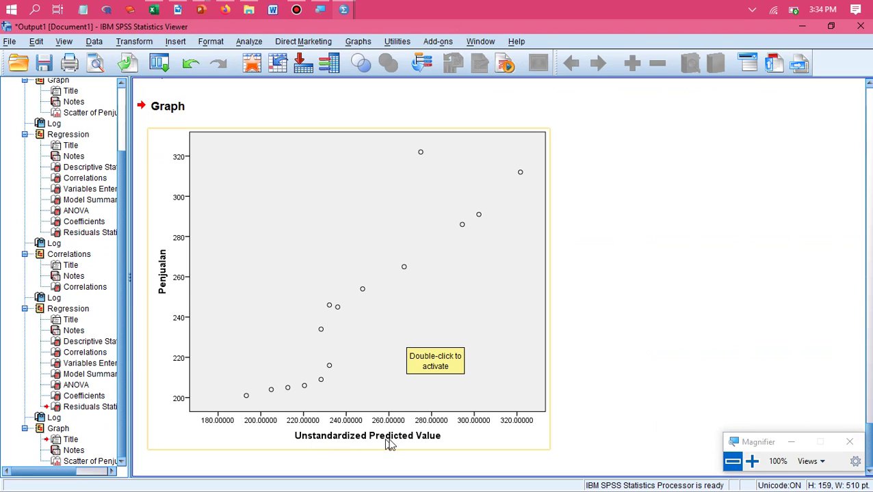
left_click(610, 251)
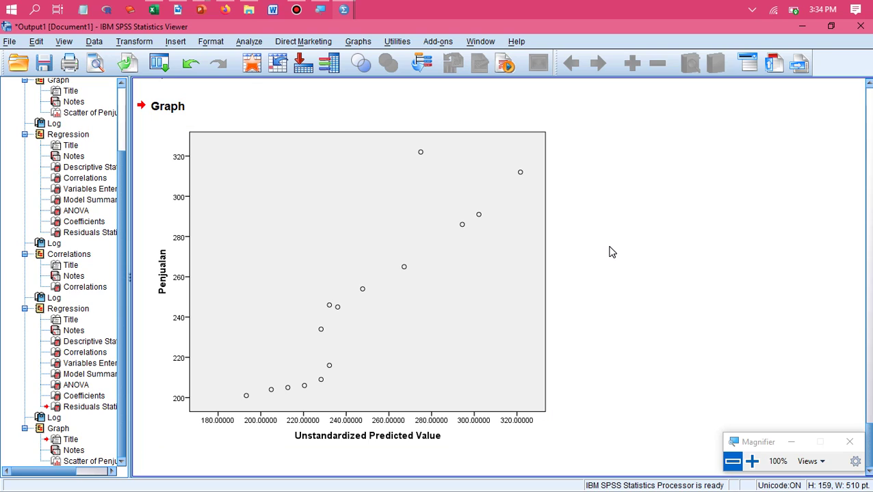
left_click(352, 302)
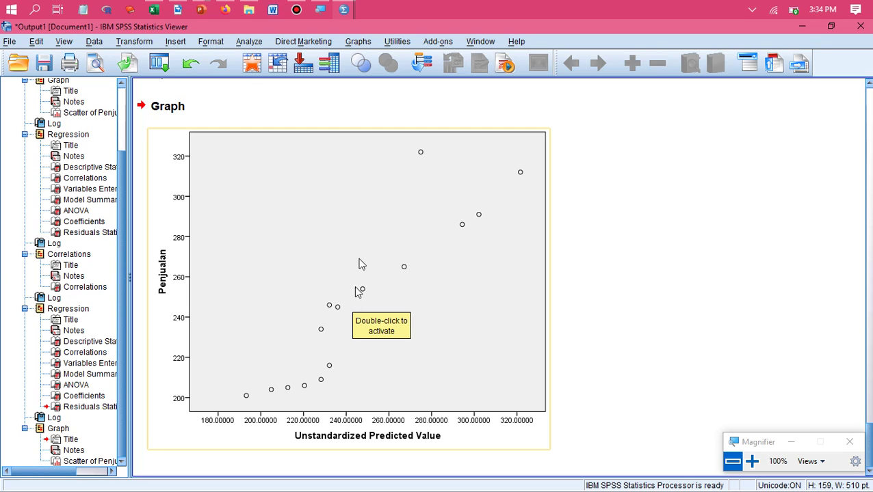
Return to the data editor and check the Prediksi variable's definition and its column of values.
key("alt+Tab")
key("Tab")
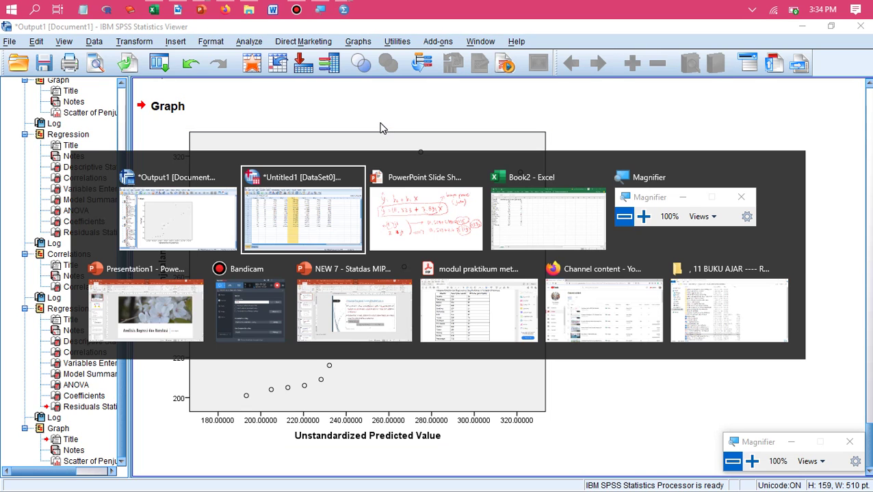
key("alt+Tab")
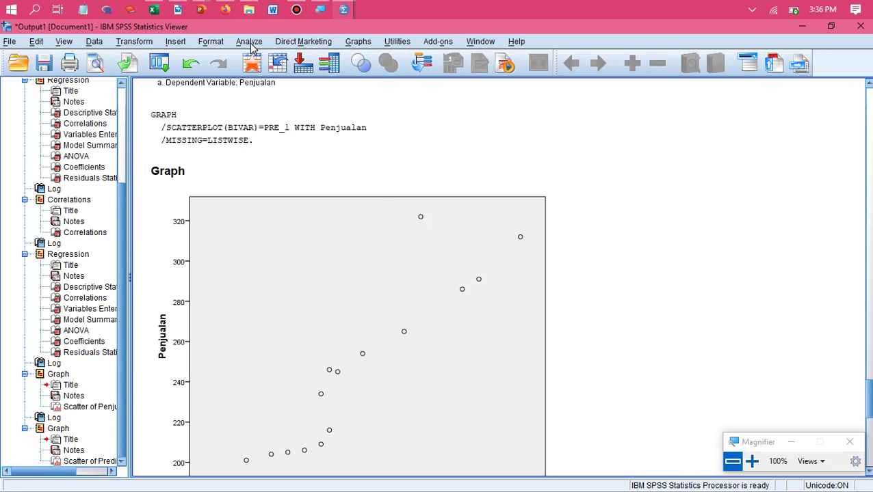
left_click(249, 41)
key("alt+Tab")
key("Tab")
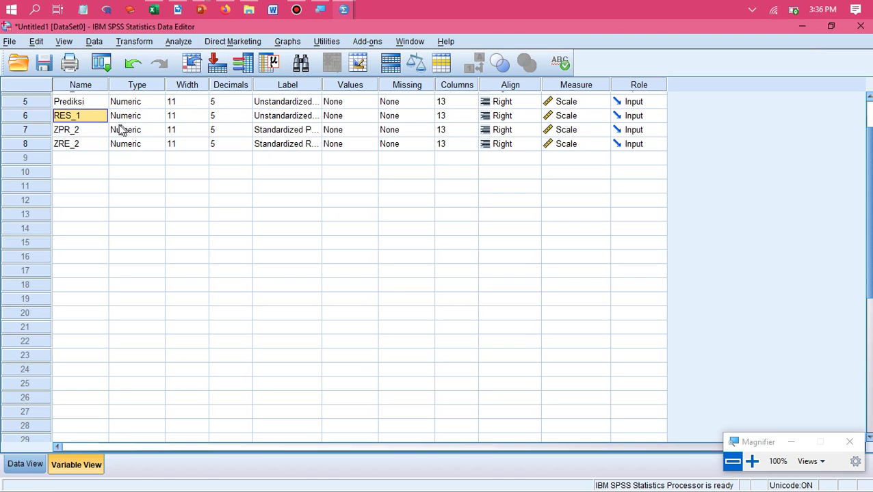
left_click(85, 108)
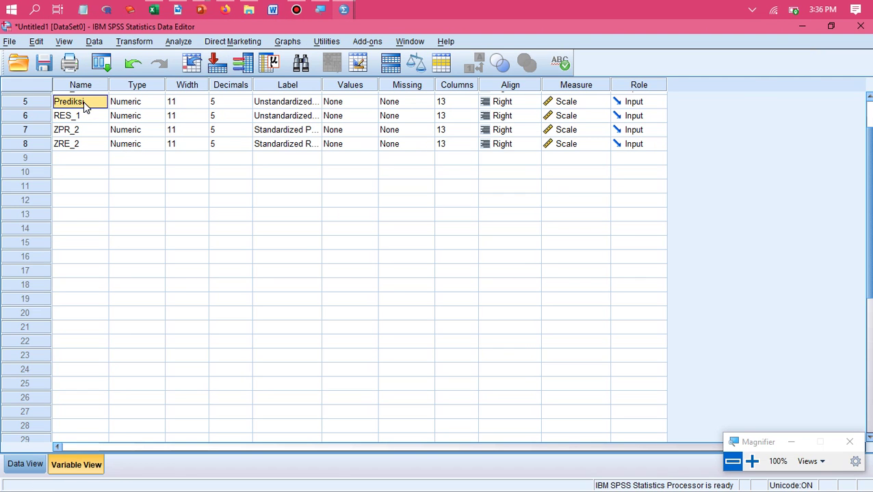
left_click(20, 465)
left_click(353, 103)
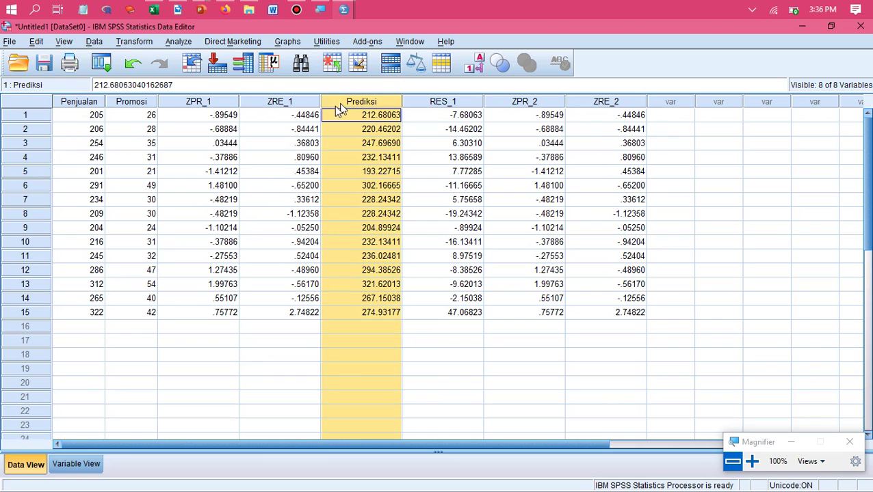
Create a simple scatterplot from reset settings with Unstandardized Predicted Value [Prediksi] on the Y axis and Promosi on the X axis, and view it.
left_click(177, 42)
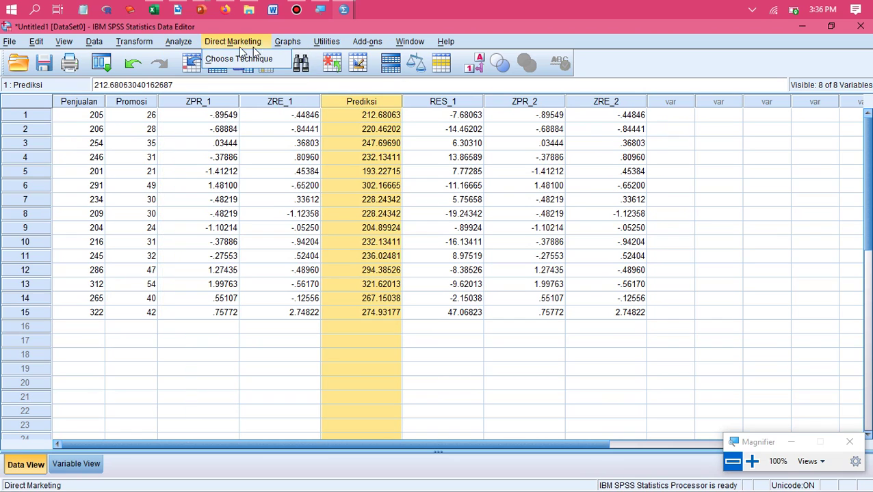
mouse_move(284, 45)
mouse_move(321, 123)
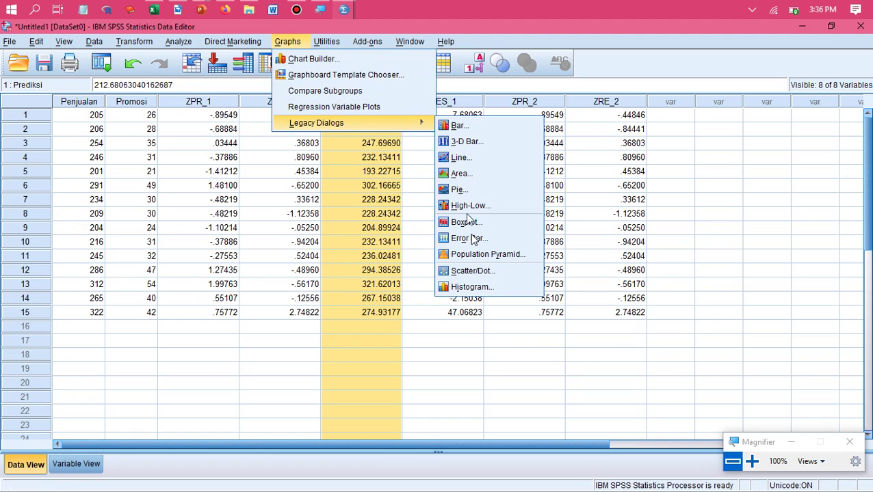
left_click(472, 270)
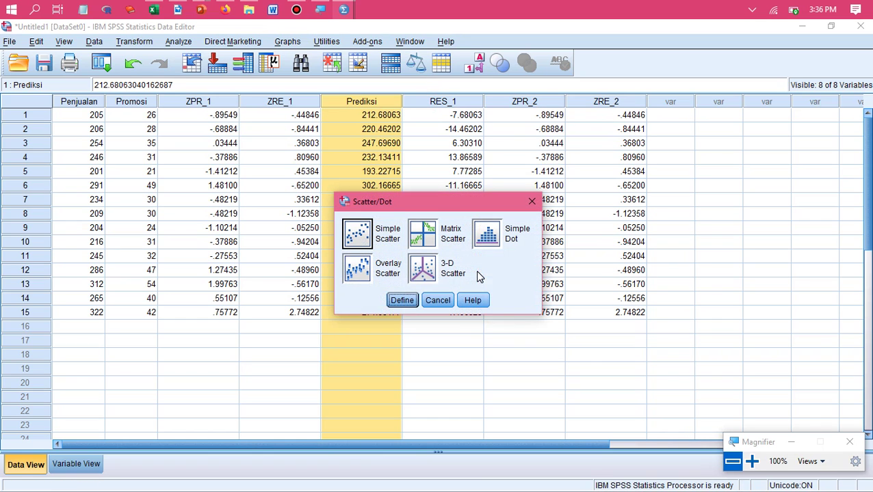
left_click(403, 300)
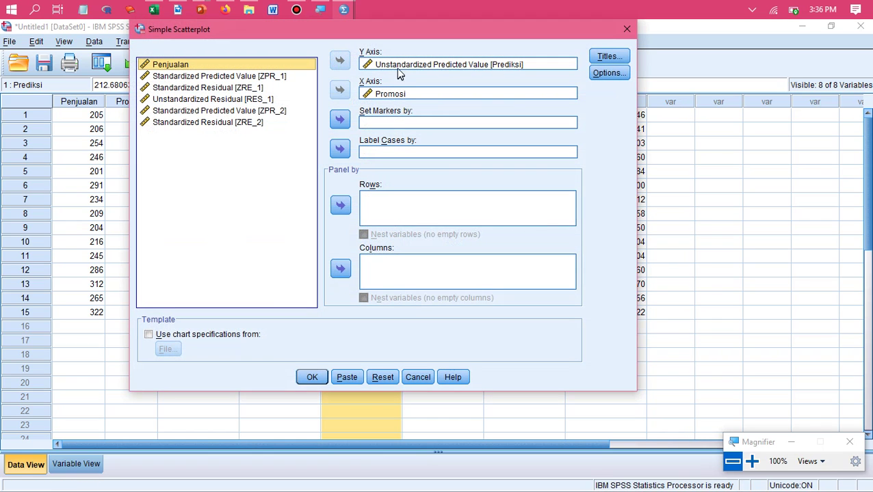
left_click(383, 378)
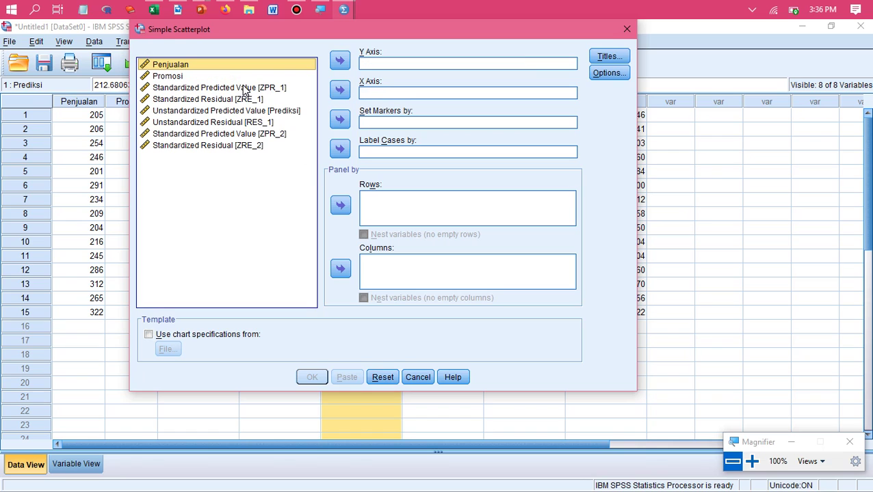
left_click_drag(177, 76, 369, 96)
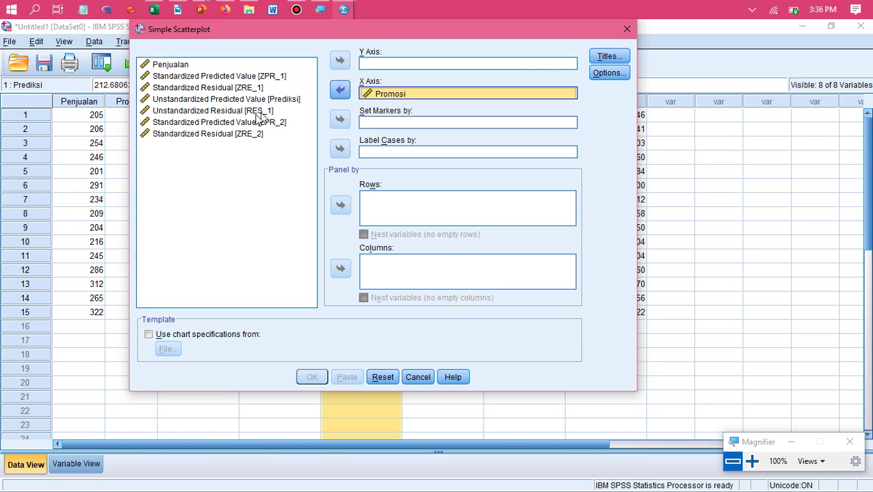
left_click_drag(249, 100, 373, 68)
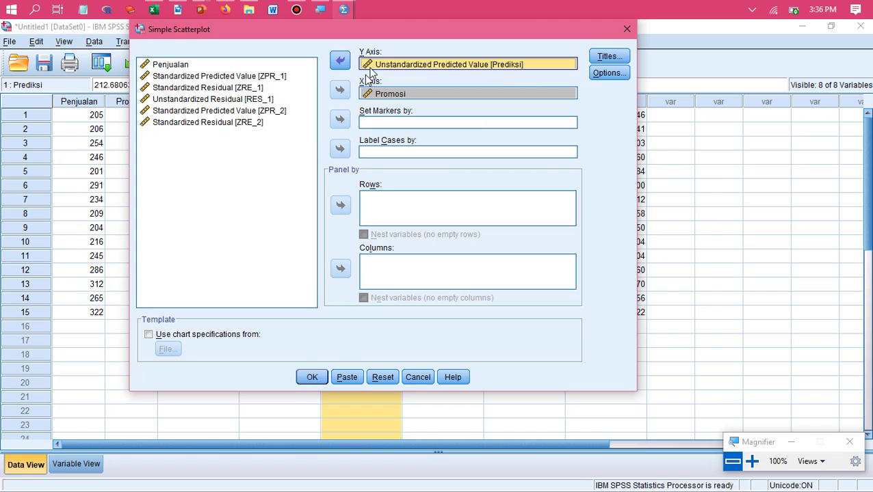
left_click(312, 377)
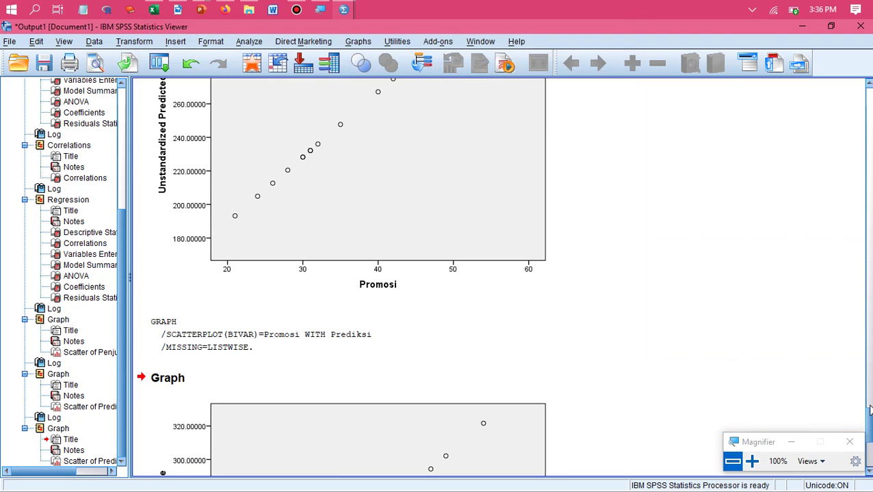
left_click_drag(869, 418, 868, 445)
left_click(358, 376)
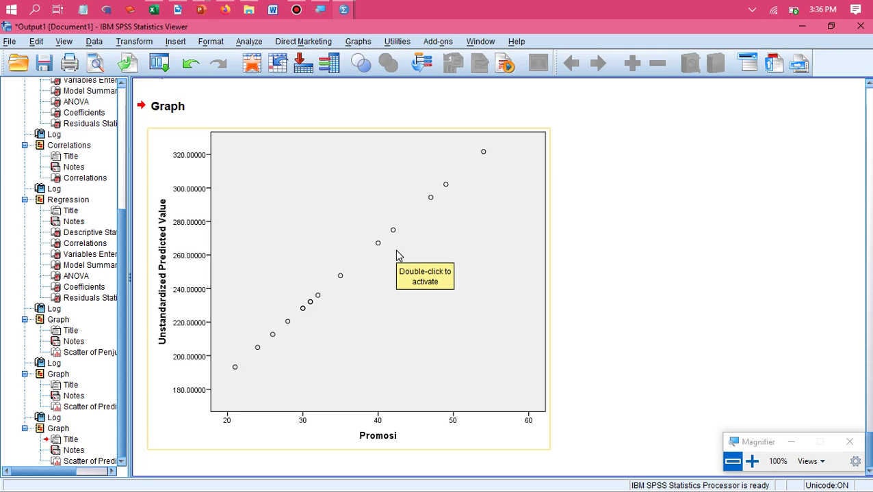
Leave the scatterplot output for the data editor and bring up the open windows to switch between them.
key("alt+Tab")
key("alt+Tab")
key("Tab")
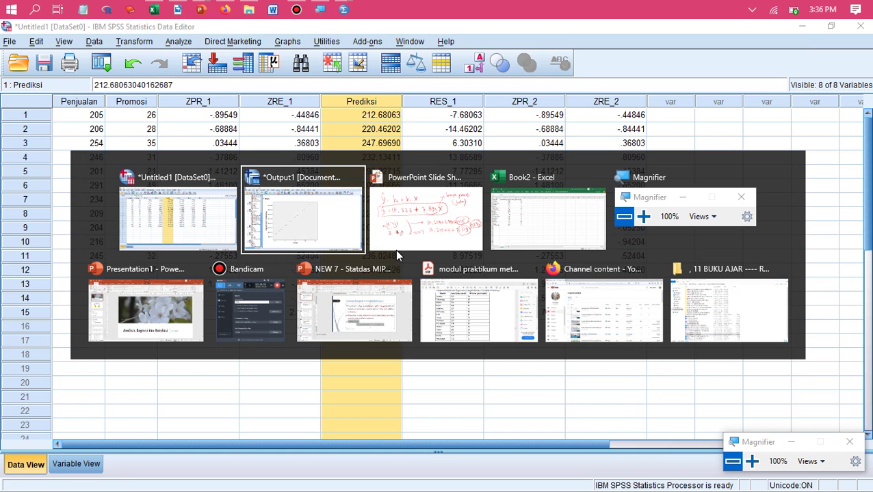